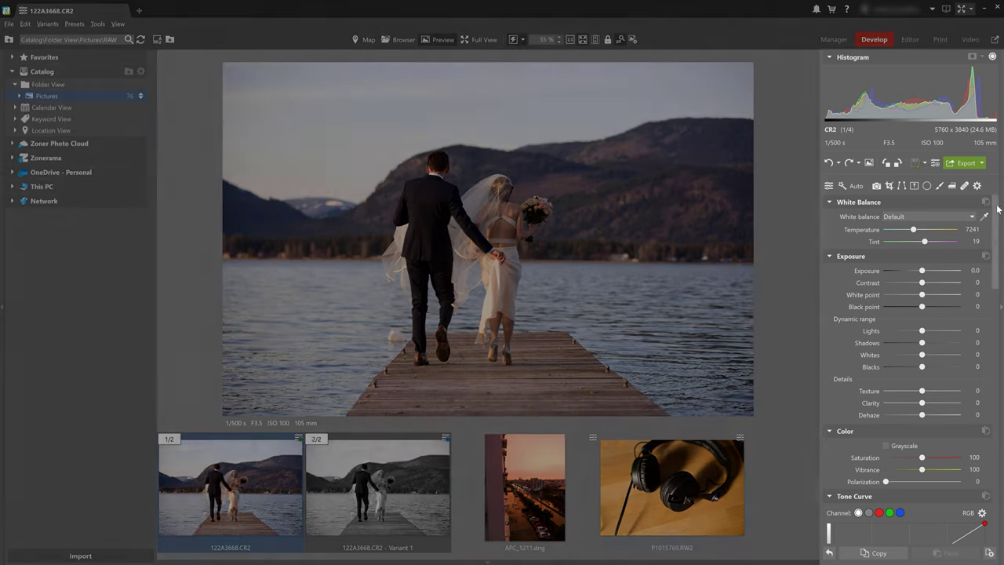
{"action": "scroll", "coordinate": [994, 252], "scroll_direction": "down", "scroll_amount": 5}
{"action": "left_click_drag", "start_coordinate": [995, 252], "coordinate": [997, 209]}
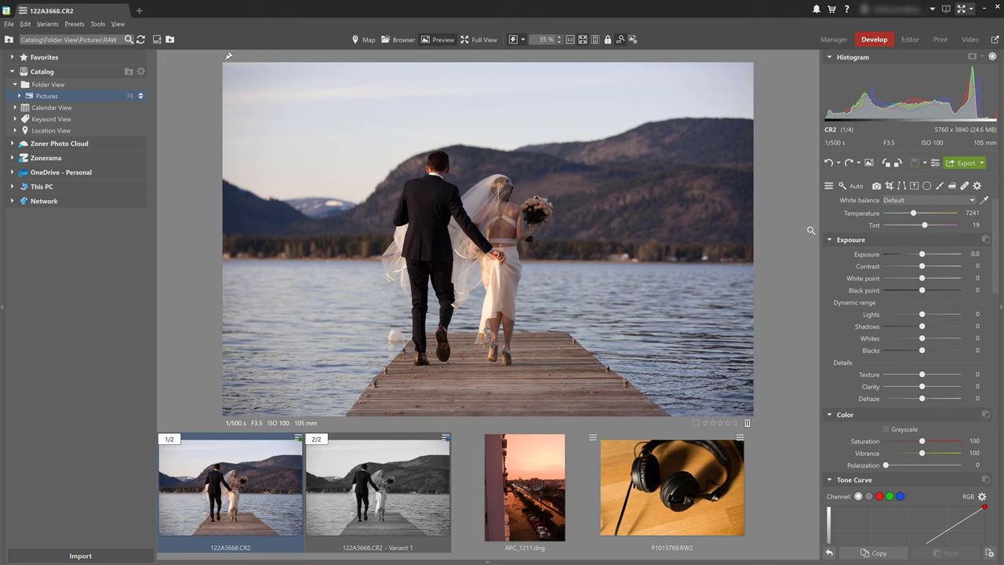
Trim the pier photo's left edge and level the horizon along the lake's waterline.
{"action": "left_click", "coordinate": [888, 187]}
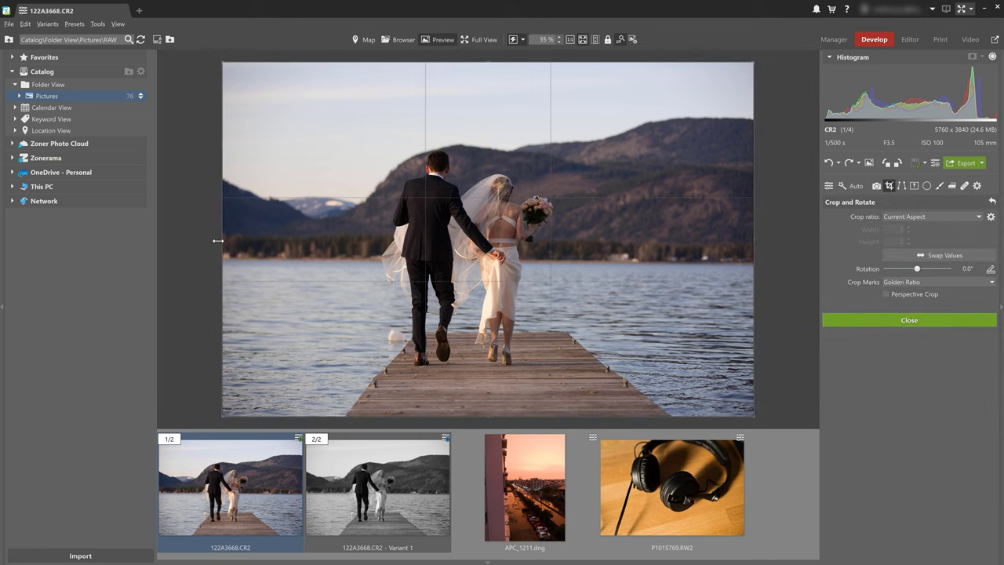
{"action": "left_click_drag", "start_coordinate": [220, 237], "coordinate": [203, 249]}
{"action": "left_click_drag", "start_coordinate": [228, 257], "coordinate": [413, 259]}
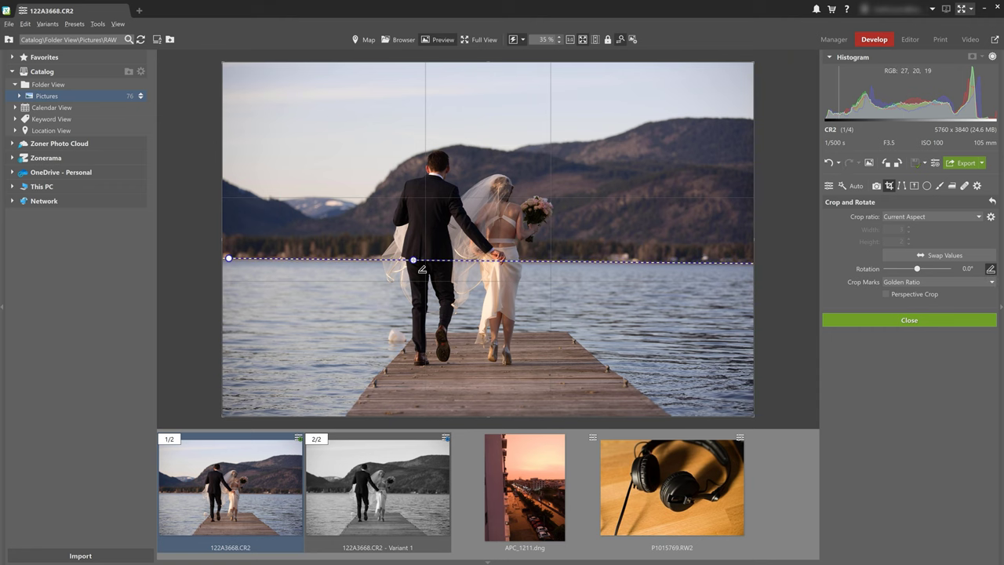
{"action": "key", "text": "Return"}
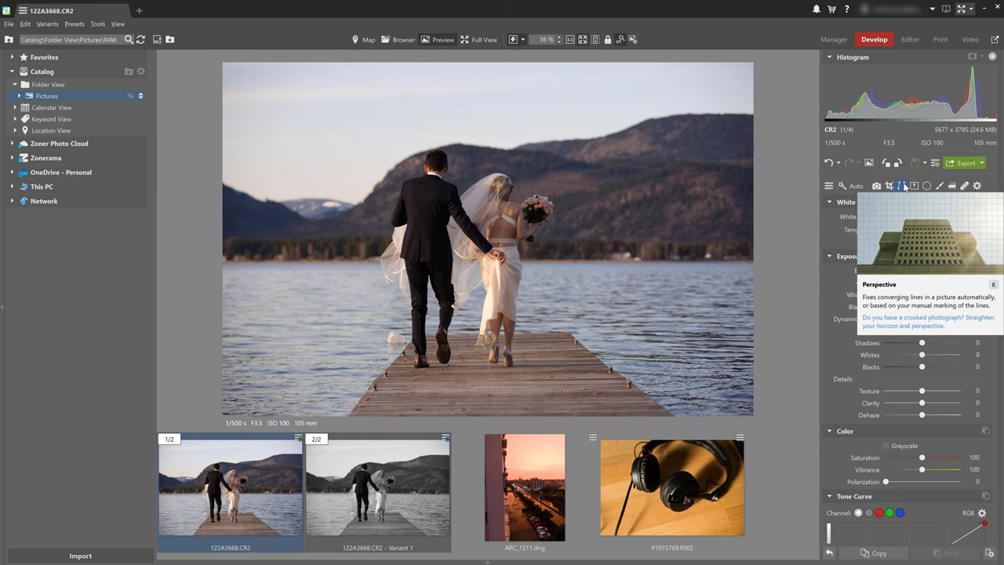
Smart-straighten the APC_1211.dng street photo's building lines, then undo the straightening.
{"action": "left_click", "coordinate": [902, 186]}
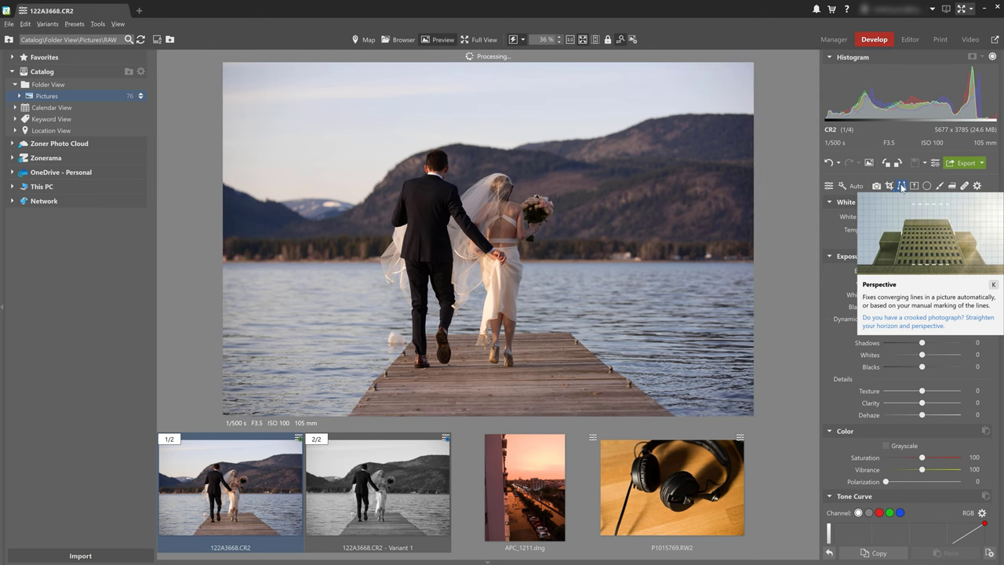
{"action": "left_click", "coordinate": [536, 470]}
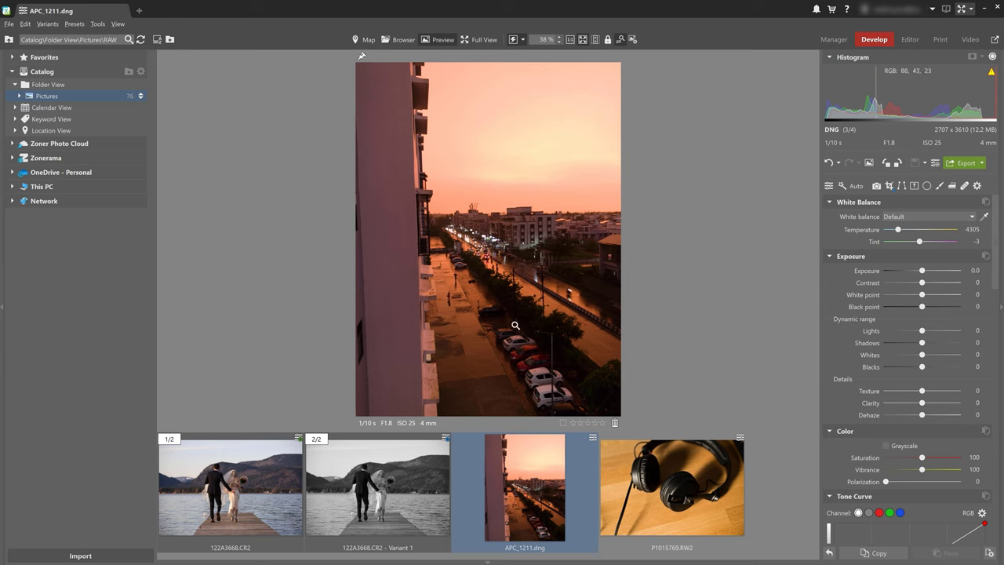
{"action": "left_click", "coordinate": [890, 186]}
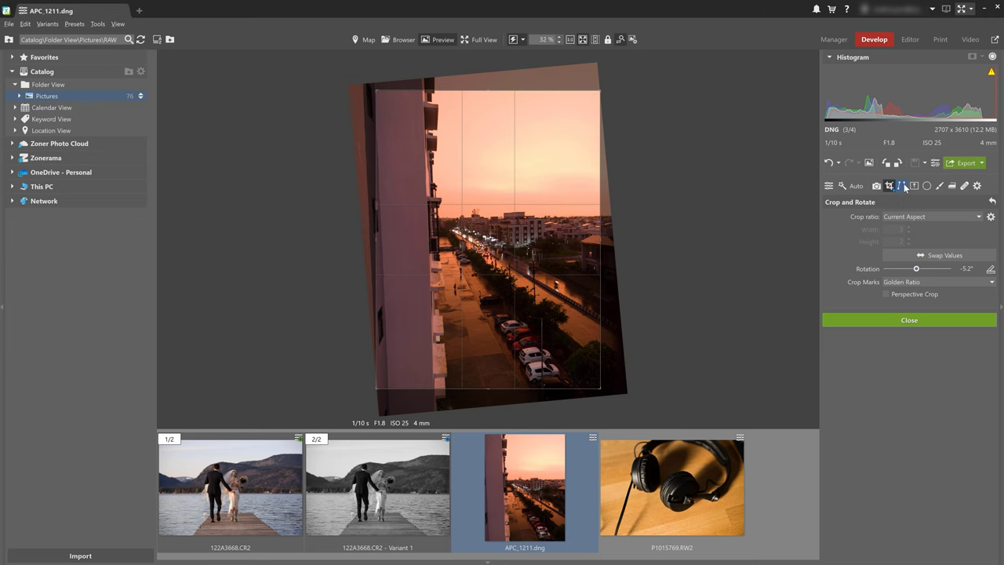
{"action": "left_click", "coordinate": [902, 186]}
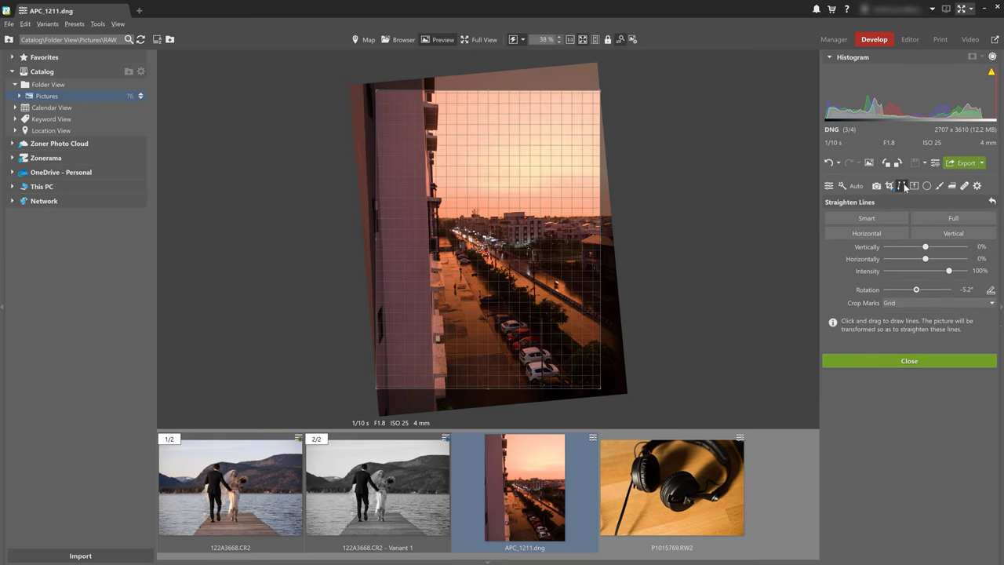
{"action": "left_click", "coordinate": [867, 218]}
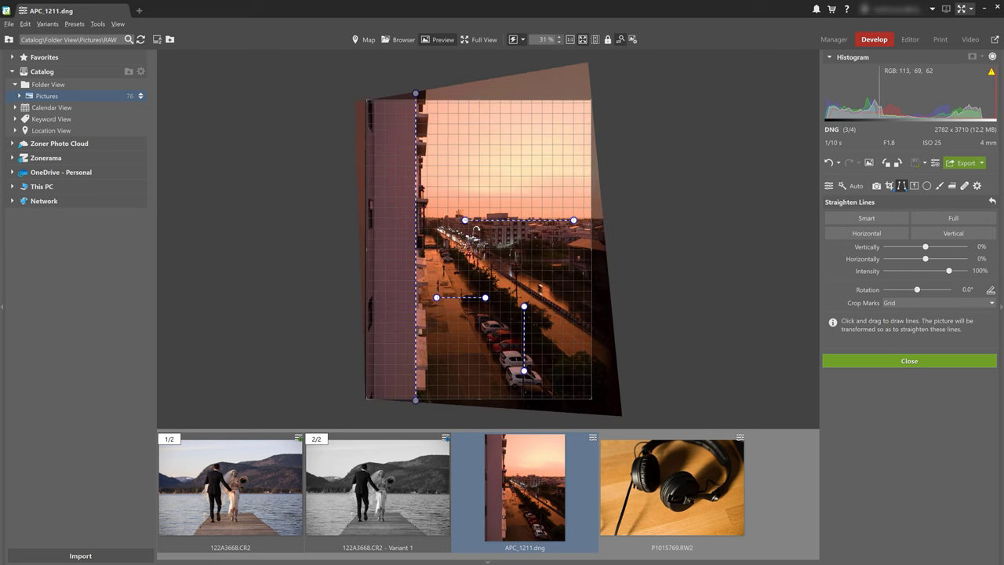
{"action": "key", "text": "Return"}
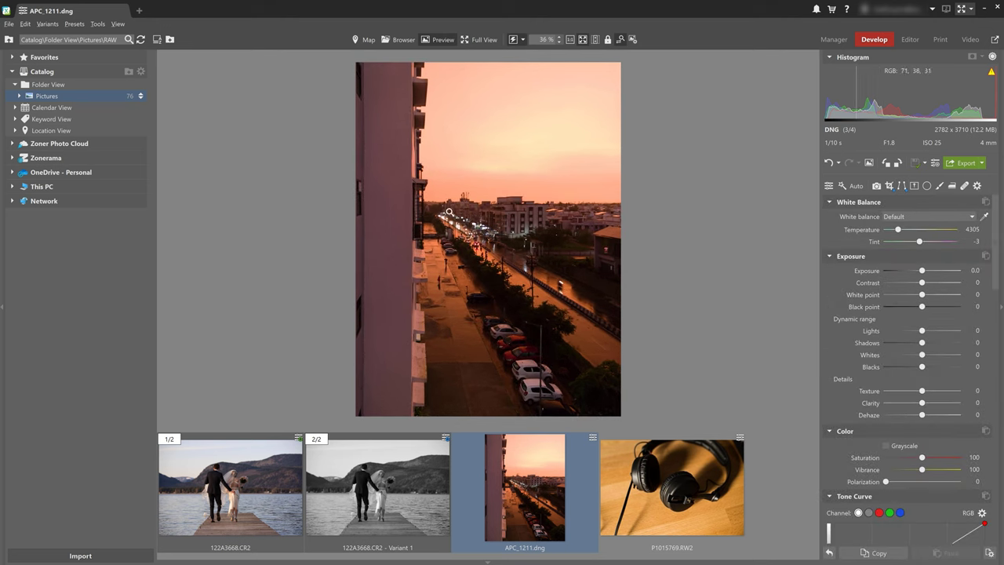
{"action": "key", "text": "alt"}
{"action": "key", "text": "ctrl+z"}
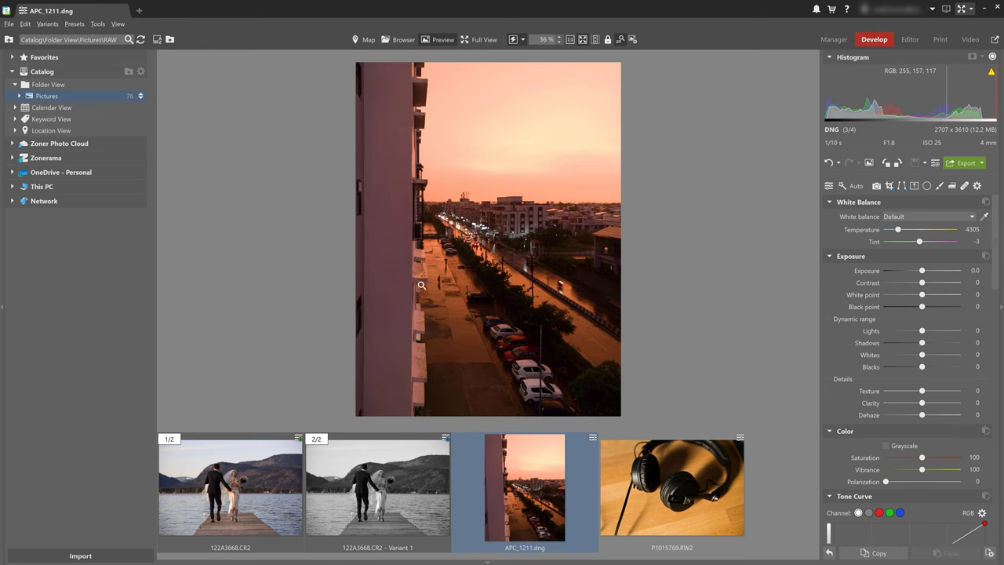
Select 122A3668.CR2 and raise its exposure to 0.3 and lights to 15.
{"action": "left_click", "coordinate": [255, 497]}
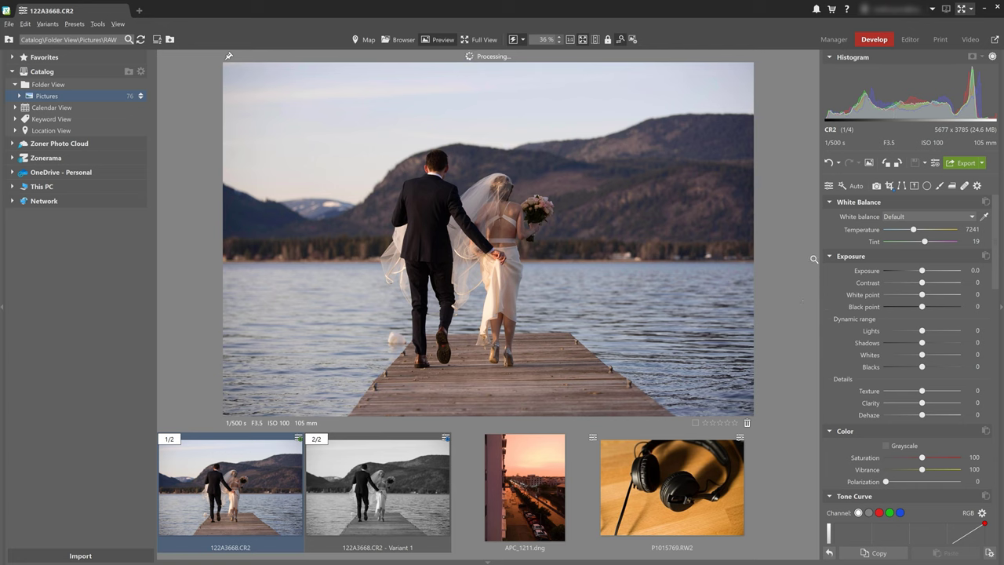
{"action": "left_click_drag", "start_coordinate": [921, 271], "coordinate": [932, 282]}
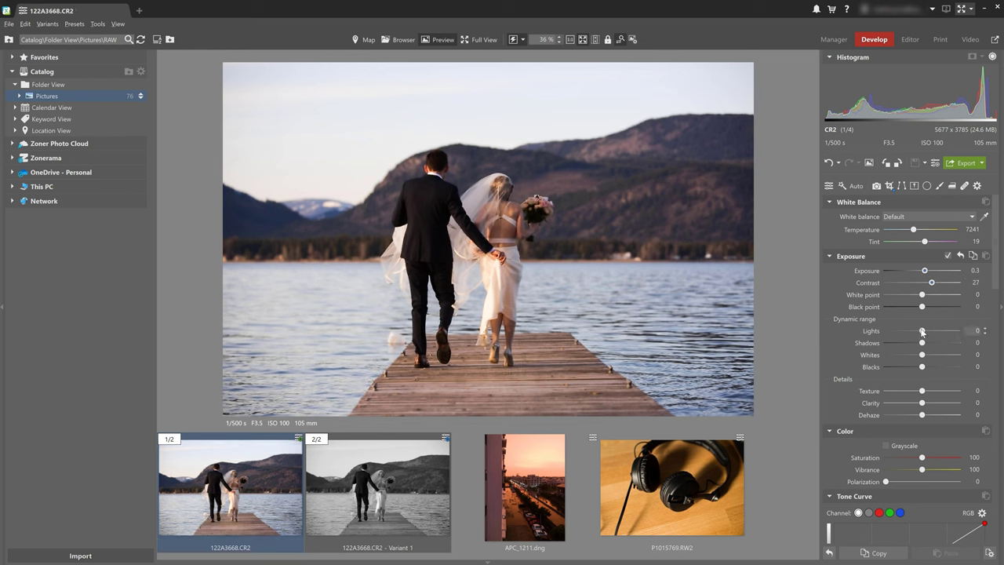
{"action": "mouse_move", "coordinate": [922, 330]}
{"action": "left_mouse_down"}
{"action": "mouse_move", "coordinate": [931, 331]}
{"action": "mouse_move", "coordinate": [914, 334]}
{"action": "mouse_move", "coordinate": [927, 331]}
{"action": "left_mouse_up"}
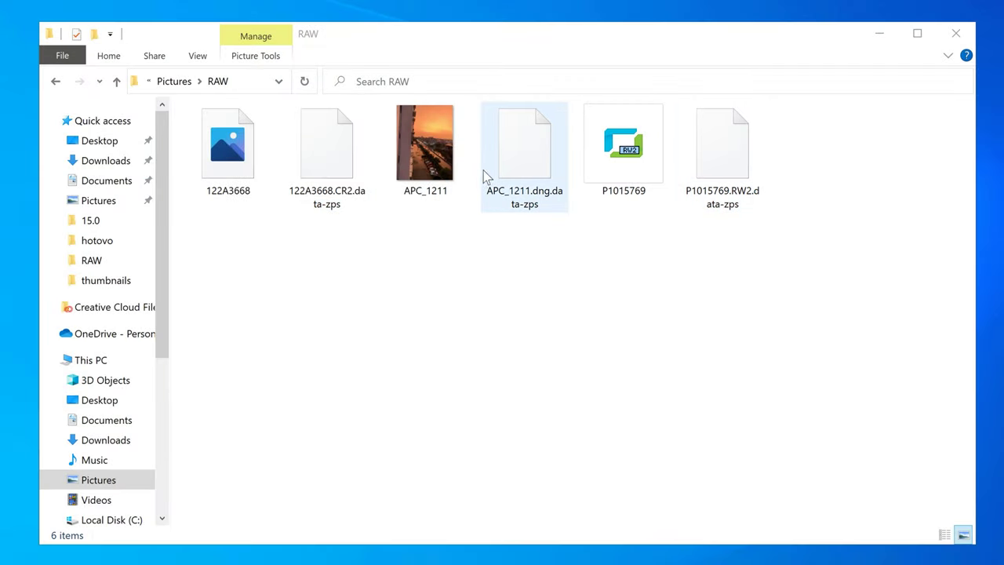
{"action": "left_click", "coordinate": [321, 168]}
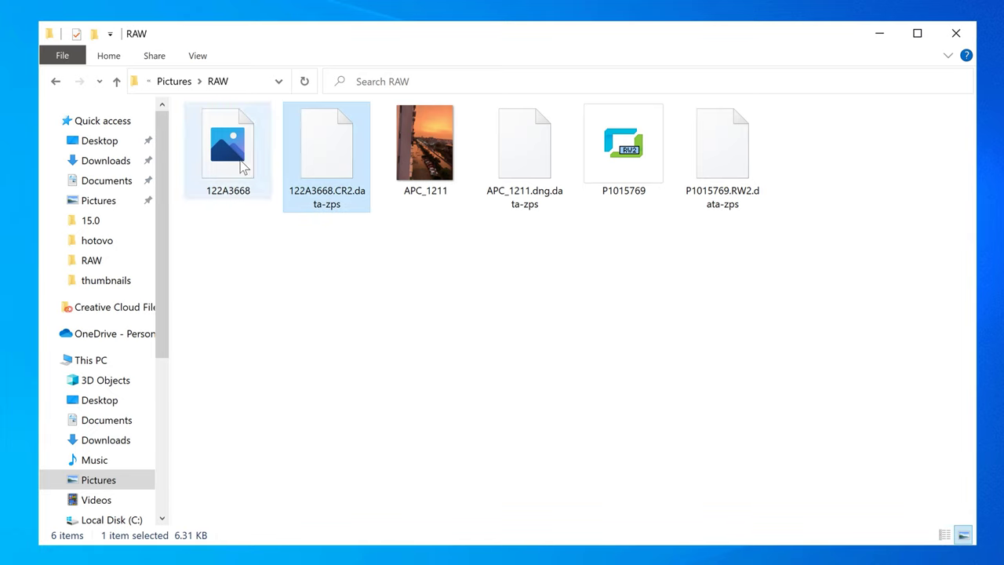
{"action": "left_click", "coordinate": [258, 159]}
{"action": "left_click", "coordinate": [432, 154]}
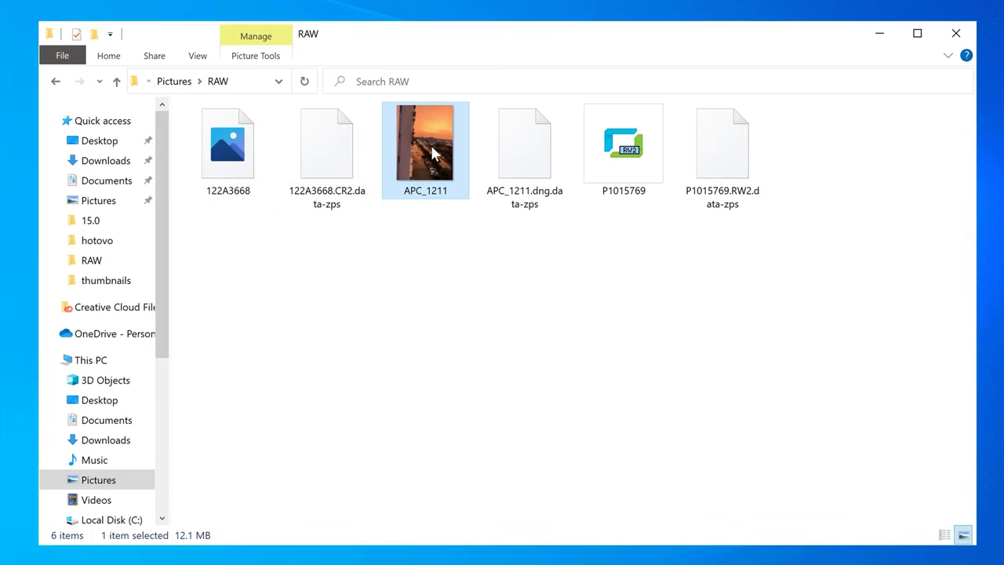
{"action": "left_click", "coordinate": [504, 149]}
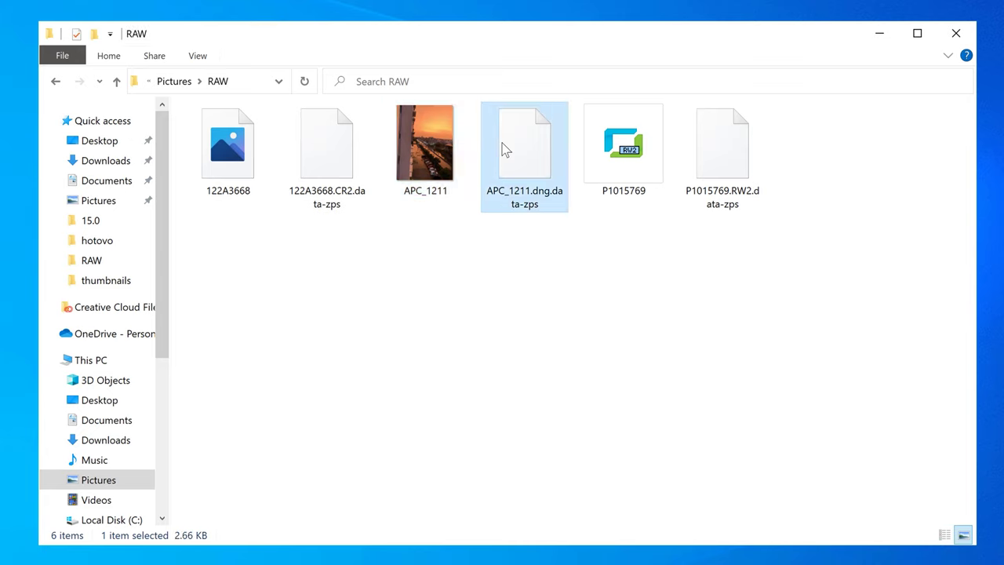
{"action": "left_click", "coordinate": [613, 154]}
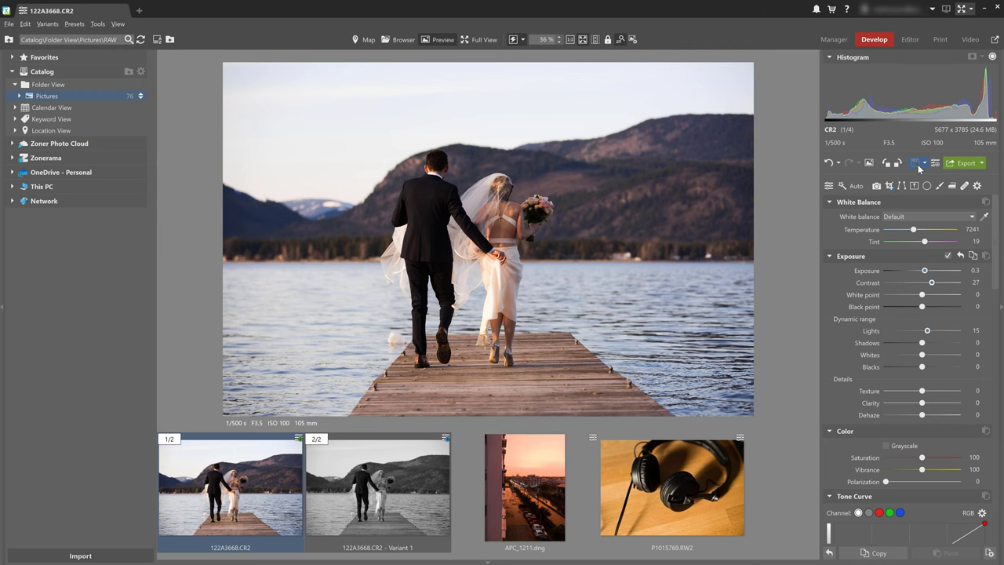
{"action": "mouse_move", "coordinate": [920, 169]}
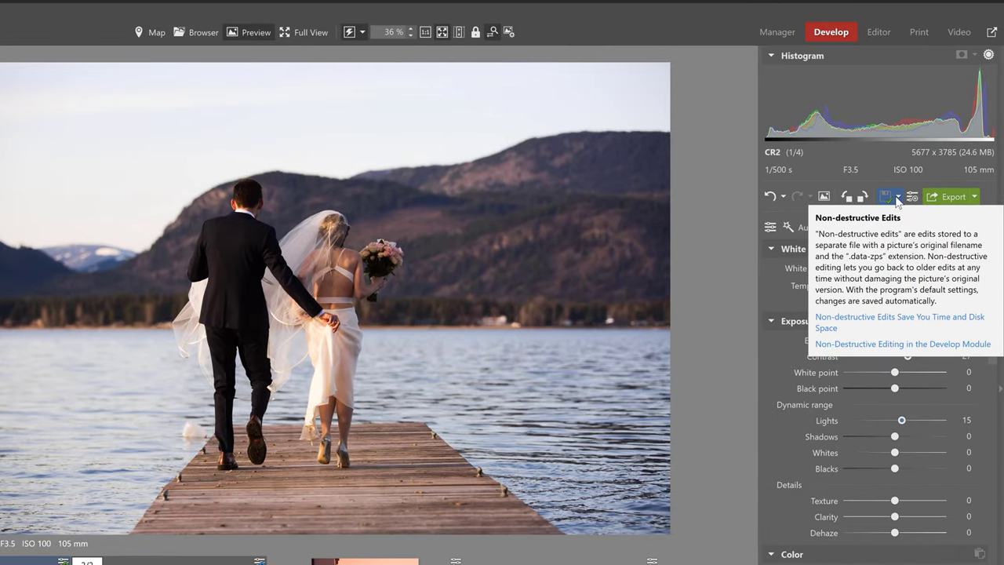
{"action": "left_click", "coordinate": [897, 198]}
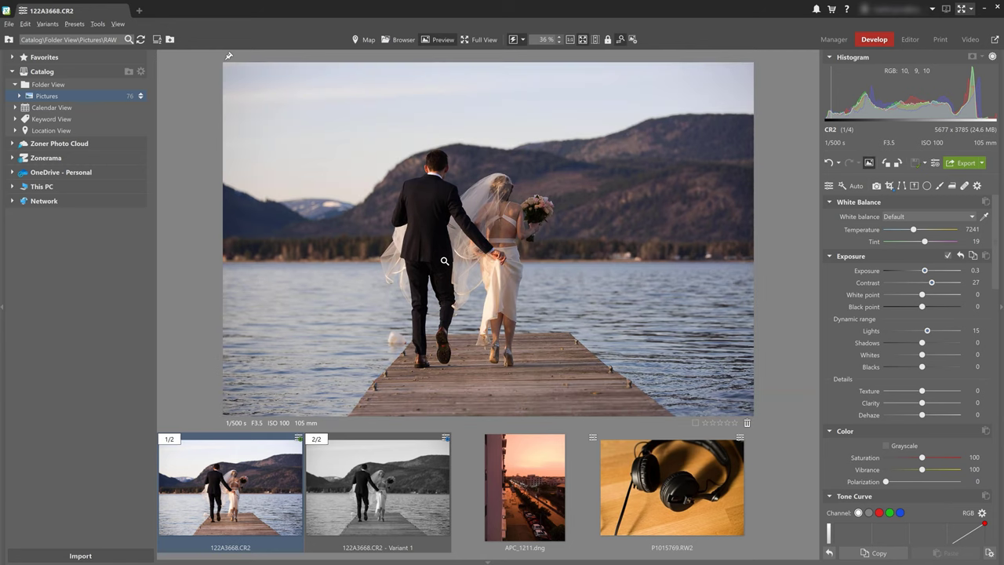
{"action": "key", "text": "backslash"}
{"action": "key", "text": "backslash"}
{"action": "key", "text": "backslash"}
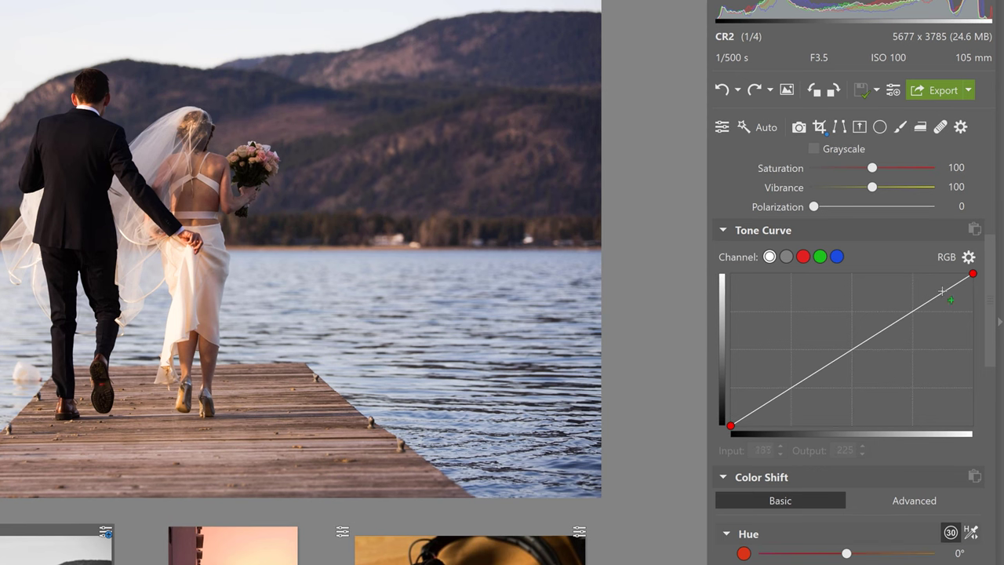
Preview the tone curve's Luminance, Red, Green and Blue channels, return to RGB, and scroll to Color Shift.
{"action": "left_click", "coordinate": [785, 259]}
{"action": "left_click", "coordinate": [802, 257]}
{"action": "left_click", "coordinate": [819, 257]}
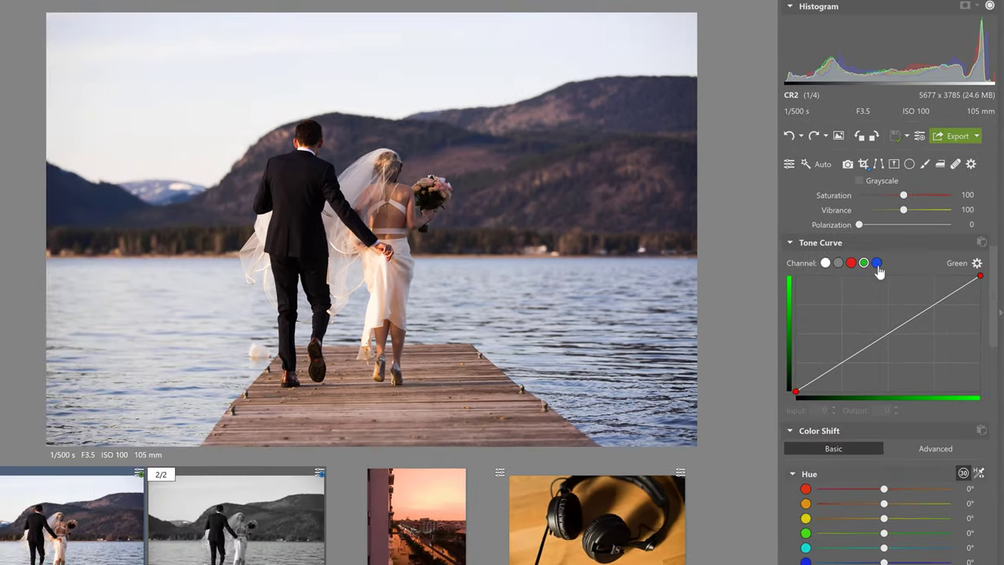
{"action": "left_click", "coordinate": [876, 263]}
{"action": "left_click", "coordinate": [825, 265]}
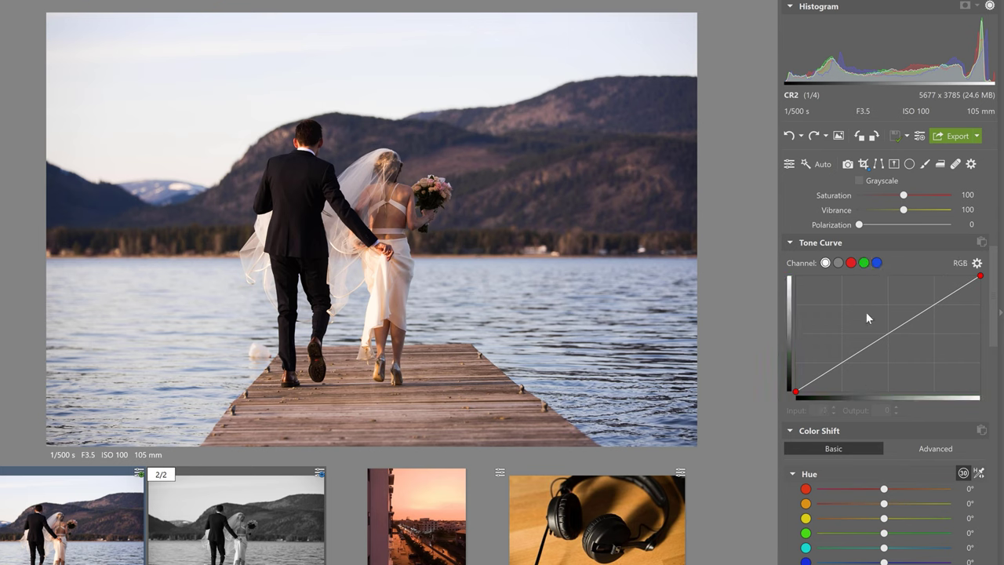
{"action": "scroll", "coordinate": [783, 413], "scroll_direction": "down", "scroll_amount": 3}
{"action": "scroll", "coordinate": [782, 408], "scroll_direction": "down", "scroll_amount": 2}
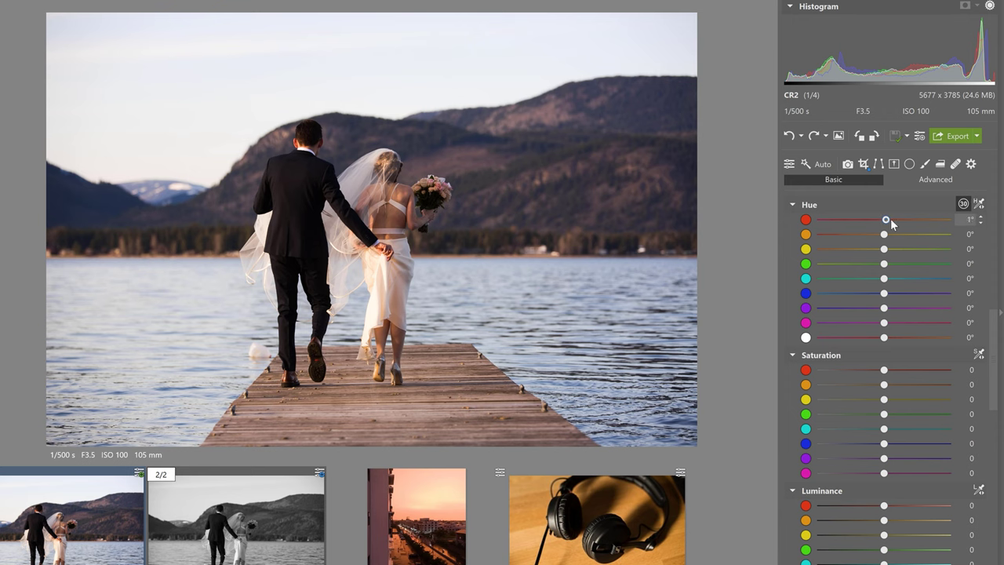
Adjust the Color Shift hue sliders, swinging red and settling blue hue at 12°.
{"action": "left_click_drag", "start_coordinate": [890, 218], "coordinate": [887, 222]}
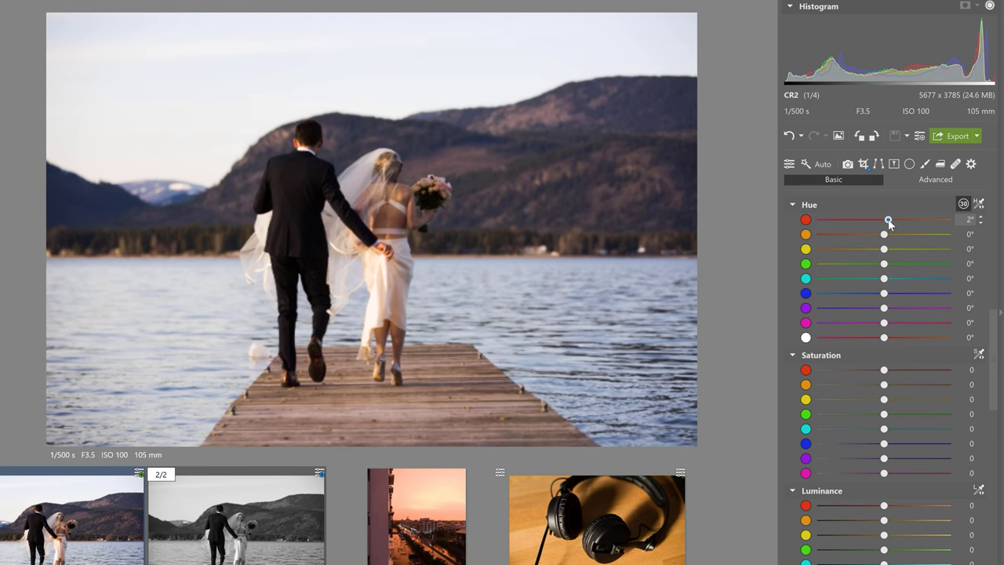
{"action": "mouse_move", "coordinate": [889, 219]}
{"action": "left_mouse_down"}
{"action": "mouse_move", "coordinate": [912, 221]}
{"action": "mouse_move", "coordinate": [902, 221]}
{"action": "left_mouse_up"}
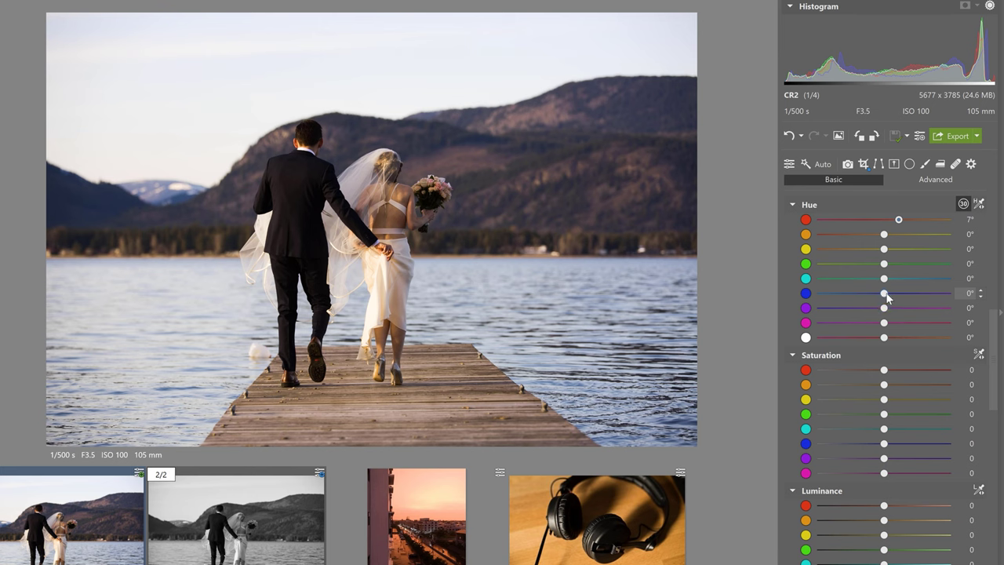
{"action": "left_click_drag", "start_coordinate": [885, 293], "coordinate": [863, 291]}
{"action": "left_click_drag", "start_coordinate": [859, 293], "coordinate": [910, 294]}
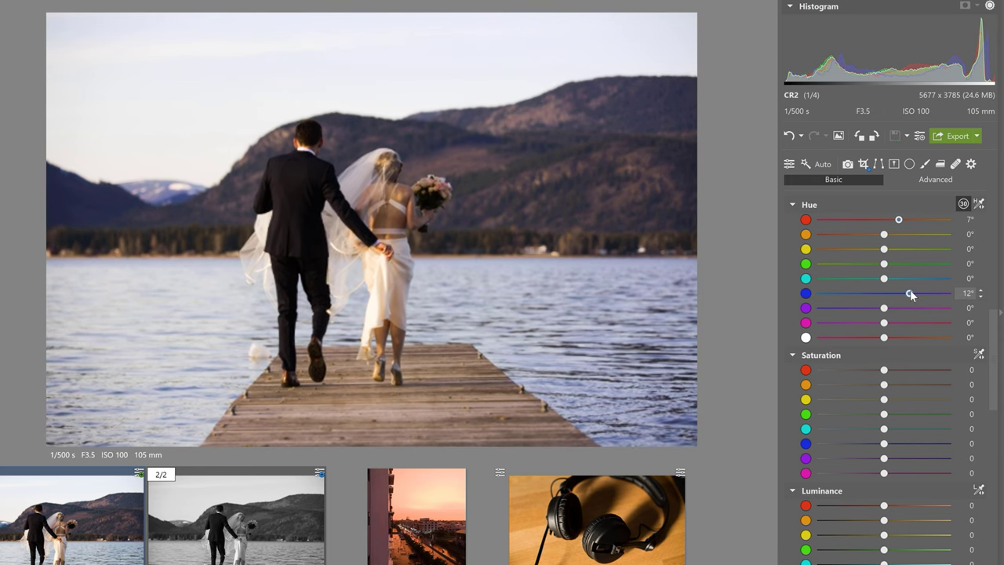
{"action": "left_click_drag", "start_coordinate": [891, 221], "coordinate": [888, 220]}
Set red saturation to 5 and red hue to 5° using the sliders and targeted pickers on the pier.
{"action": "left_click_drag", "start_coordinate": [884, 371], "coordinate": [896, 370]}
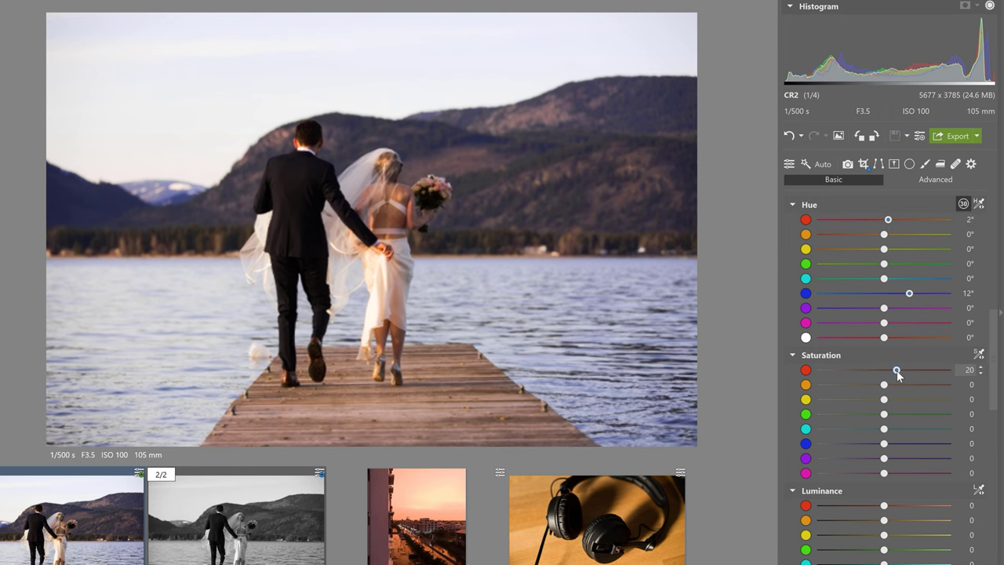
{"action": "left_click", "coordinate": [979, 356]}
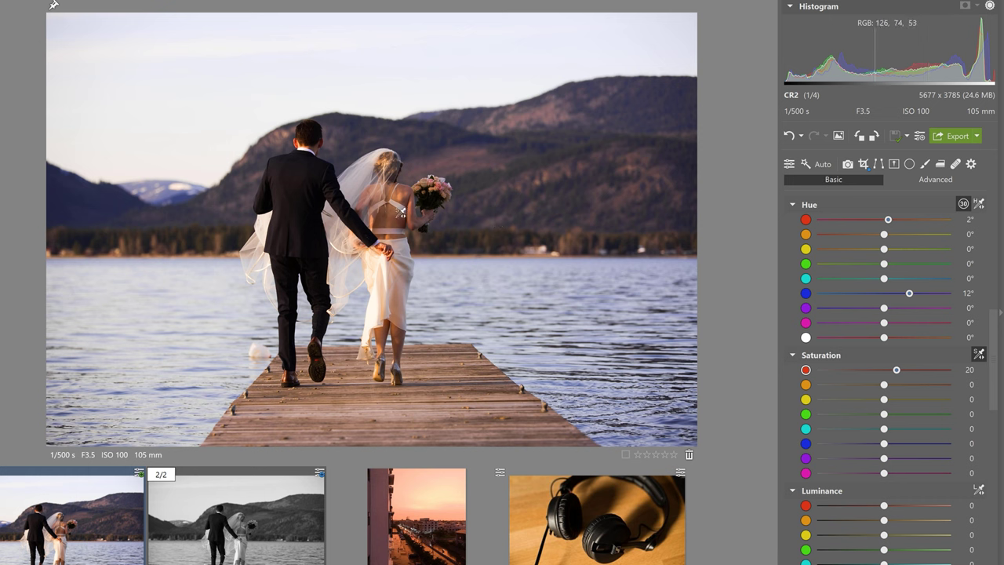
{"action": "mouse_move", "coordinate": [400, 212]}
{"action": "left_mouse_down"}
{"action": "mouse_move", "coordinate": [370, 217]}
{"action": "mouse_move", "coordinate": [437, 216]}
{"action": "mouse_move", "coordinate": [398, 216]}
{"action": "mouse_move", "coordinate": [408, 217]}
{"action": "left_mouse_up"}
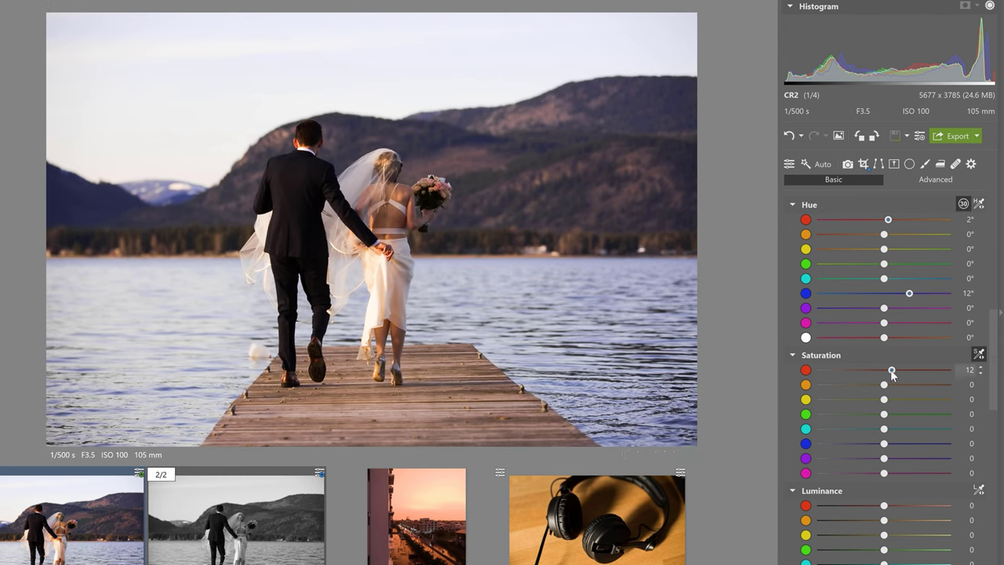
{"action": "left_click_drag", "start_coordinate": [891, 370], "coordinate": [884, 367]}
{"action": "scroll", "coordinate": [786, 382], "scroll_direction": "down", "scroll_amount": 5}
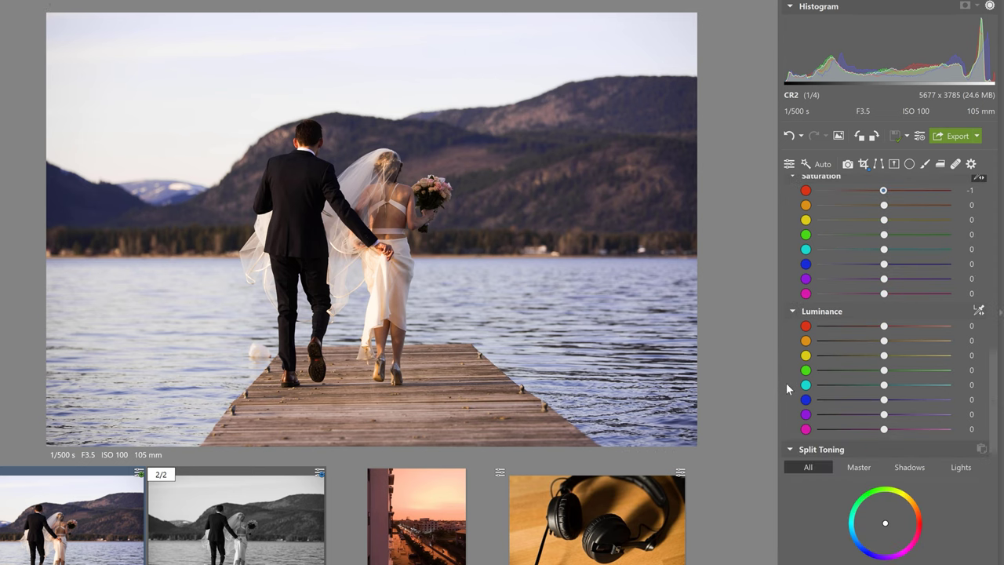
{"action": "scroll", "coordinate": [787, 385], "scroll_direction": "up", "scroll_amount": 5}
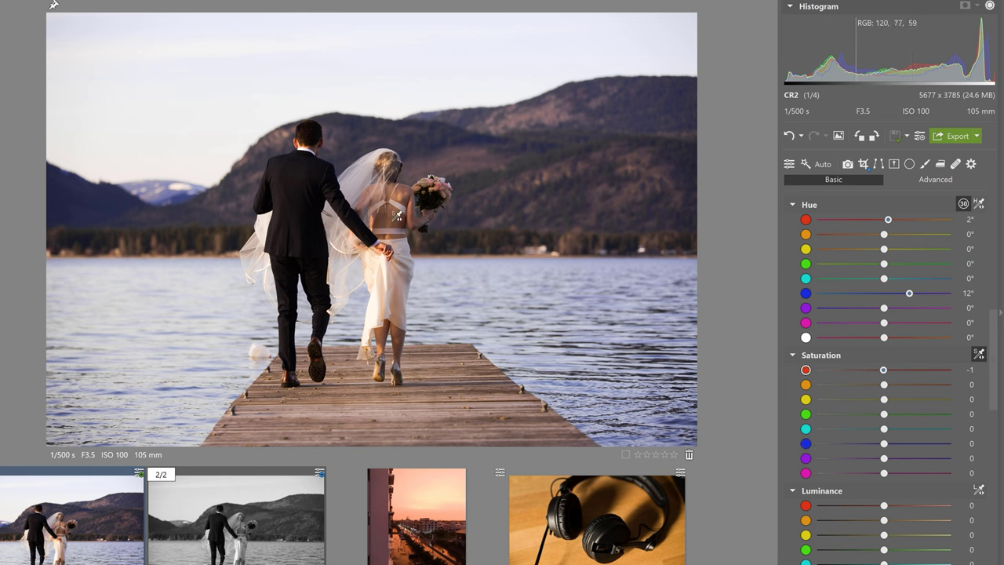
{"action": "mouse_move", "coordinate": [388, 428]}
{"action": "left_mouse_down"}
{"action": "mouse_move", "coordinate": [437, 433]}
{"action": "mouse_move", "coordinate": [397, 432]}
{"action": "left_mouse_up"}
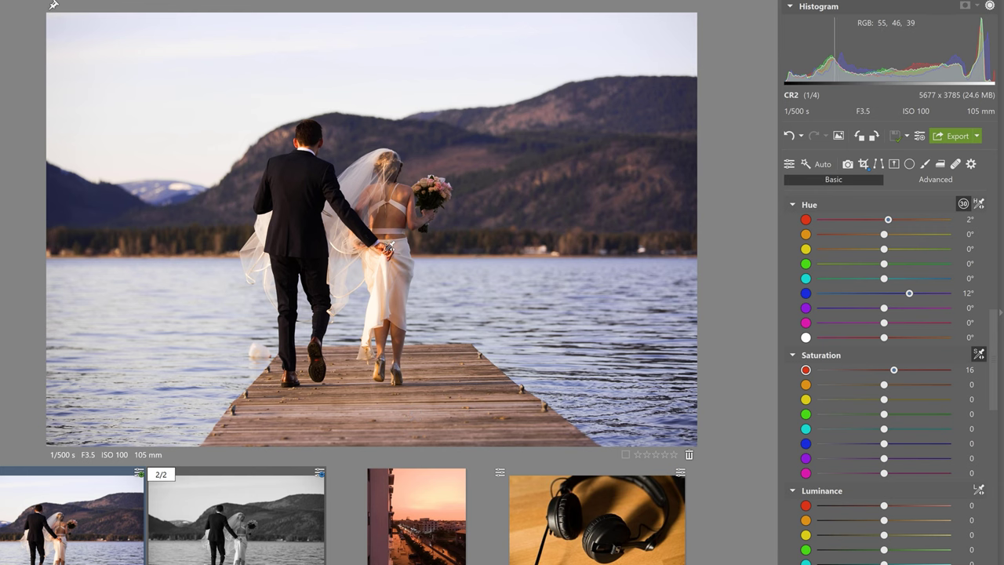
{"action": "left_click_drag", "start_coordinate": [483, 423], "coordinate": [474, 424]}
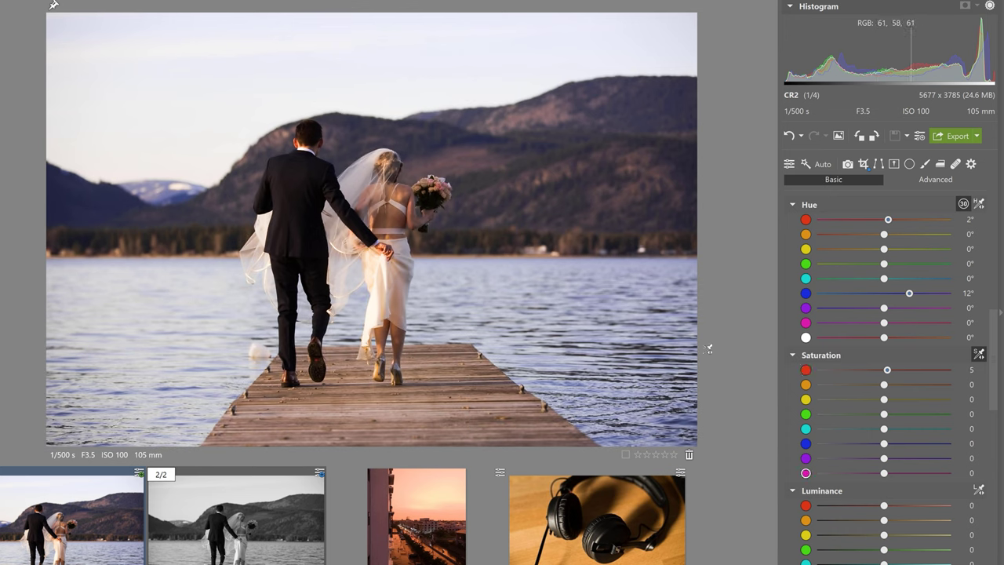
{"action": "left_click", "coordinate": [979, 204]}
{"action": "left_click_drag", "start_coordinate": [367, 415], "coordinate": [375, 418]}
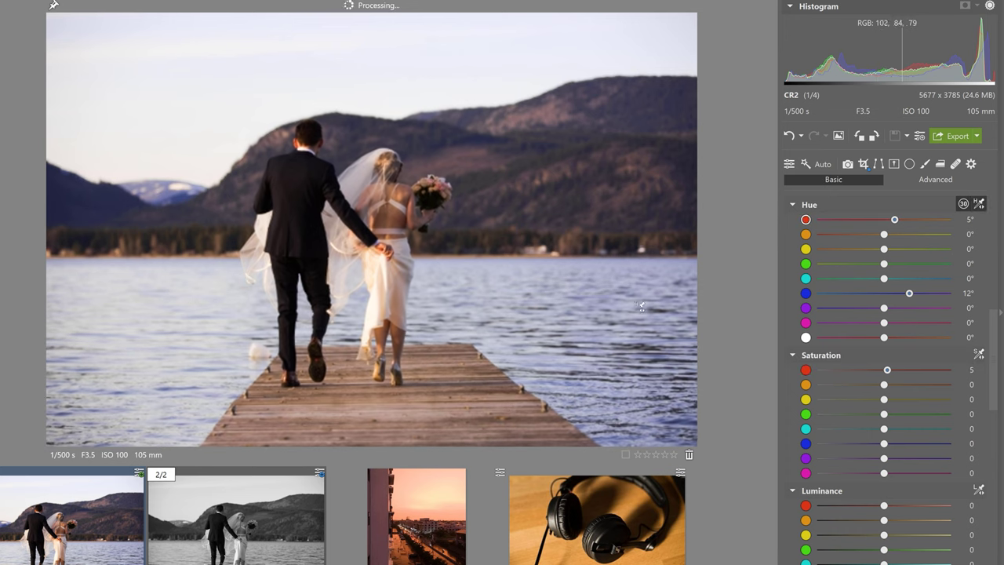
Paint a Filter Brush mask across the pier and set its red hue to -2°.
{"action": "left_click", "coordinate": [927, 166]}
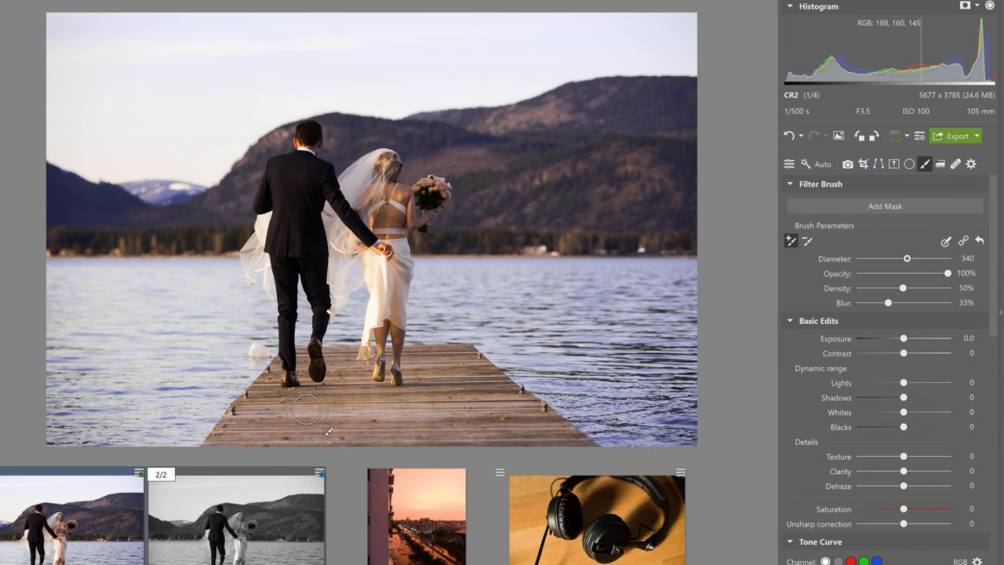
{"action": "mouse_move", "coordinate": [253, 420]}
{"action": "left_mouse_down"}
{"action": "mouse_move", "coordinate": [461, 416]}
{"action": "mouse_move", "coordinate": [435, 402]}
{"action": "mouse_move", "coordinate": [445, 364]}
{"action": "mouse_move", "coordinate": [516, 421]}
{"action": "mouse_move", "coordinate": [240, 421]}
{"action": "mouse_move", "coordinate": [576, 441]}
{"action": "mouse_move", "coordinate": [519, 434]}
{"action": "mouse_move", "coordinate": [472, 356]}
{"action": "mouse_move", "coordinate": [540, 422]}
{"action": "left_mouse_up"}
{"action": "scroll", "coordinate": [796, 506], "scroll_direction": "down", "scroll_amount": 3}
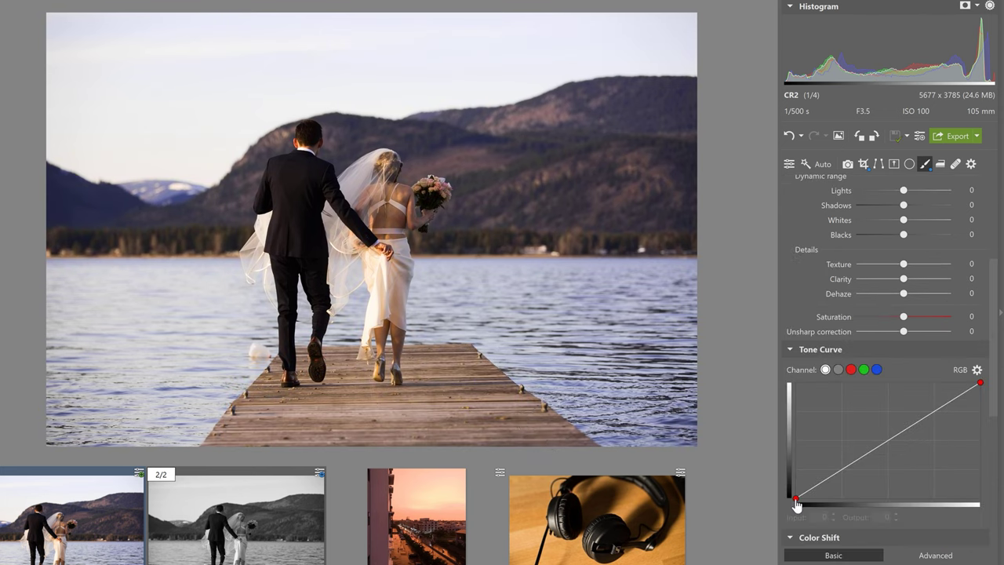
{"action": "scroll", "coordinate": [791, 524], "scroll_direction": "down", "scroll_amount": 4}
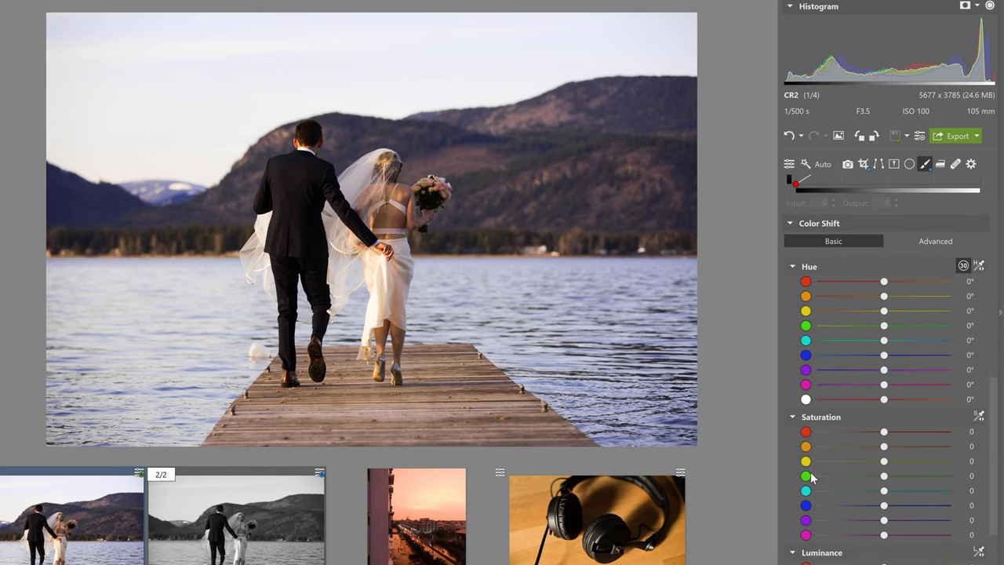
{"action": "left_click_drag", "start_coordinate": [914, 279], "coordinate": [934, 280]}
{"action": "left_click_drag", "start_coordinate": [896, 280], "coordinate": [862, 280]}
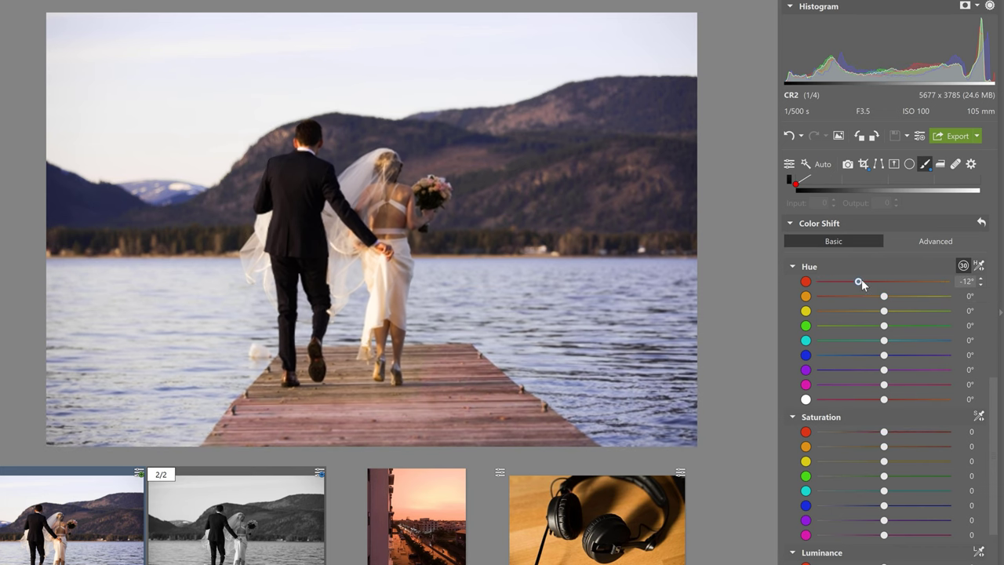
{"action": "left_click_drag", "start_coordinate": [862, 280], "coordinate": [879, 281]}
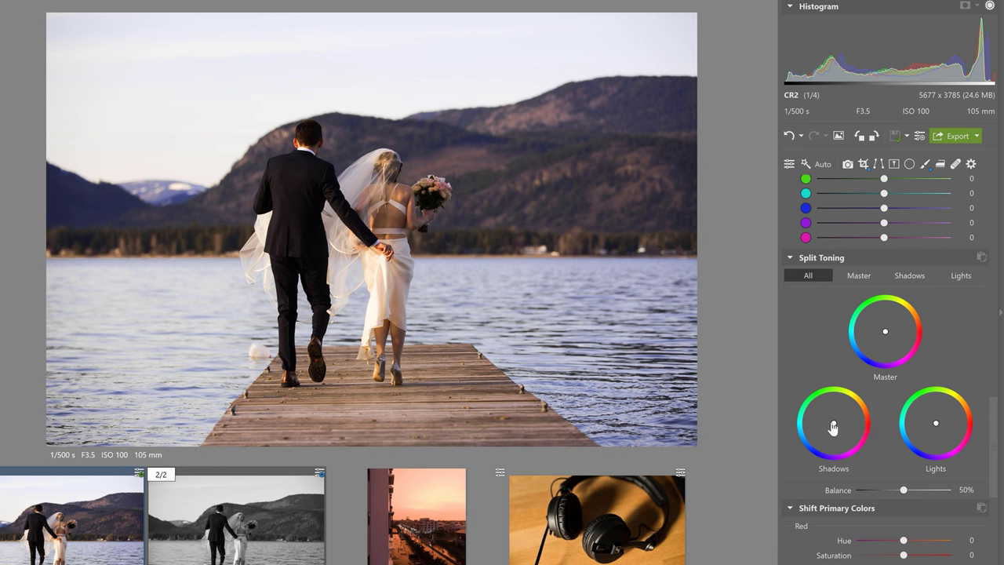
{"action": "left_click_drag", "start_coordinate": [833, 428], "coordinate": [822, 444]}
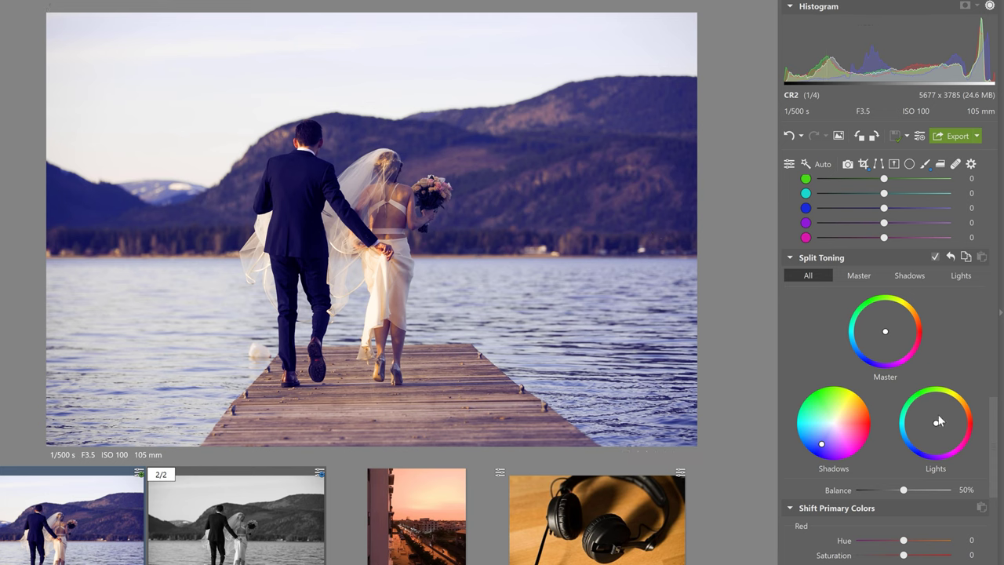
{"action": "left_click_drag", "start_coordinate": [937, 428], "coordinate": [958, 414]}
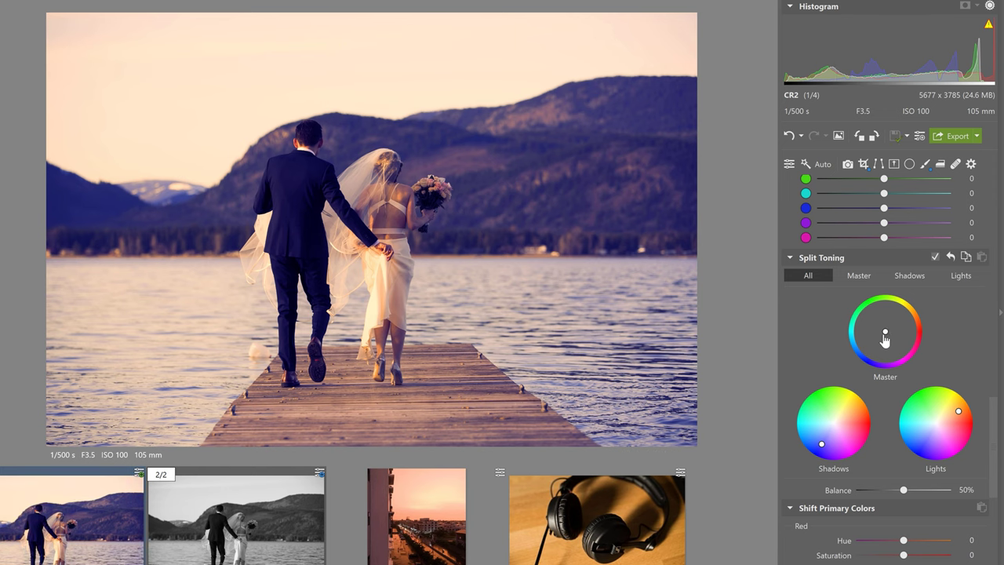
{"action": "left_click_drag", "start_coordinate": [885, 334], "coordinate": [888, 354]}
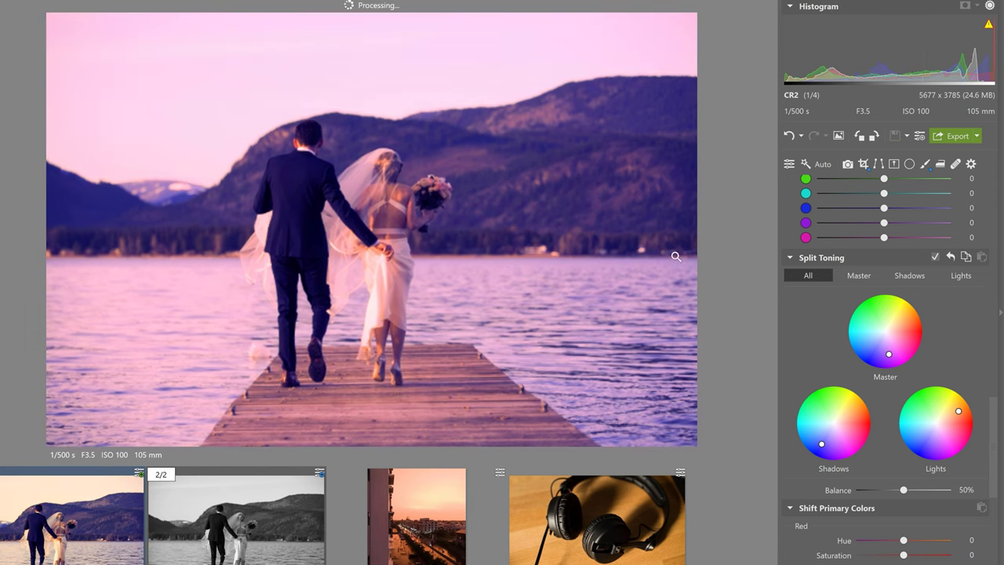
{"action": "key", "text": "ctrl+z"}
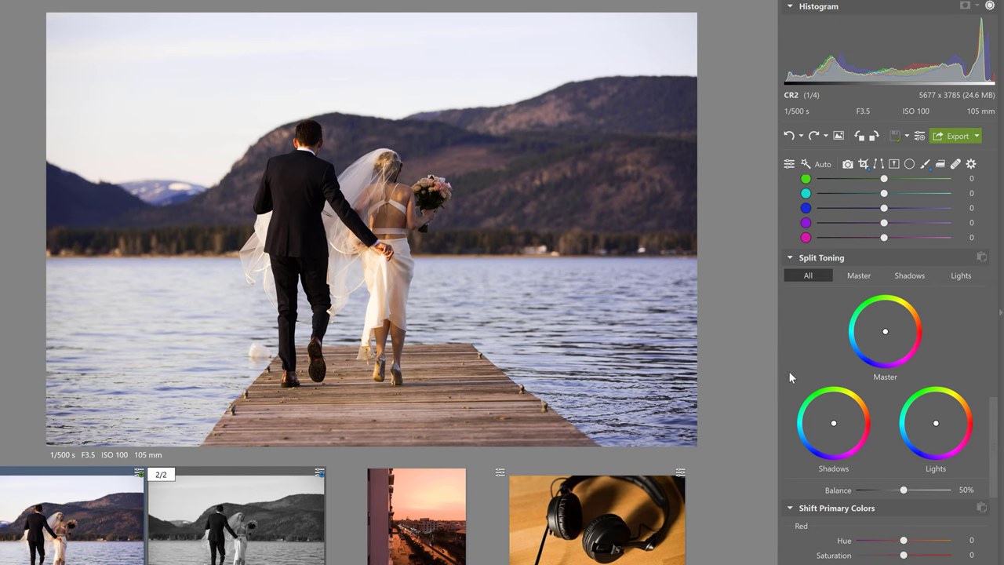
Adjust the Shift Primary Colors red hue slider to 5, leaving other colours unchanged.
{"action": "scroll", "coordinate": [801, 351], "scroll_direction": "down", "scroll_amount": 3}
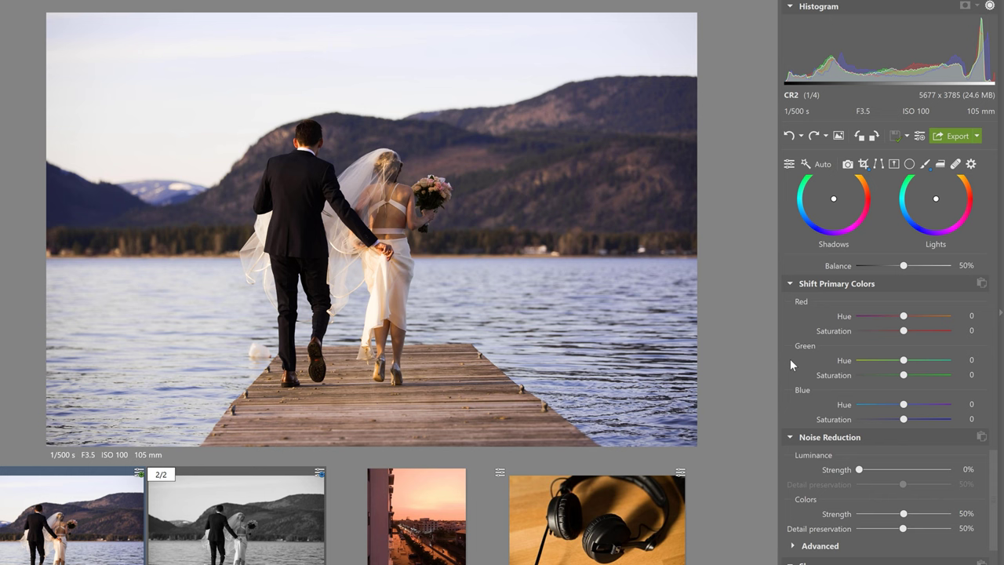
{"action": "mouse_move", "coordinate": [792, 363]}
{"action": "mouse_move", "coordinate": [834, 313]}
{"action": "mouse_move", "coordinate": [904, 317]}
{"action": "left_mouse_down"}
{"action": "mouse_move", "coordinate": [947, 318]}
{"action": "mouse_move", "coordinate": [887, 315]}
{"action": "left_mouse_up"}
{"action": "left_click_drag", "start_coordinate": [888, 265], "coordinate": [891, 264]}
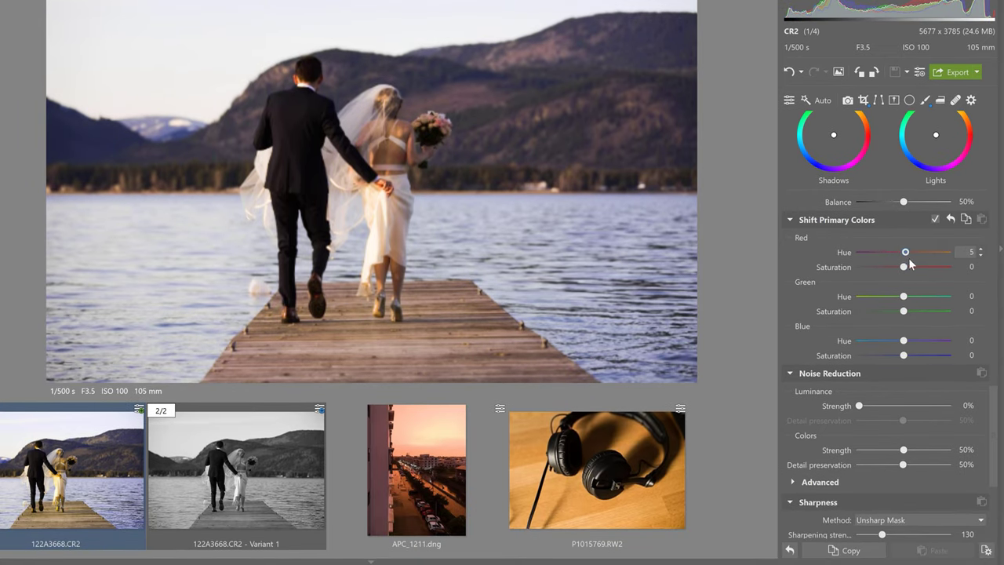
{"action": "scroll", "coordinate": [785, 393], "scroll_direction": "down", "scroll_amount": 3}
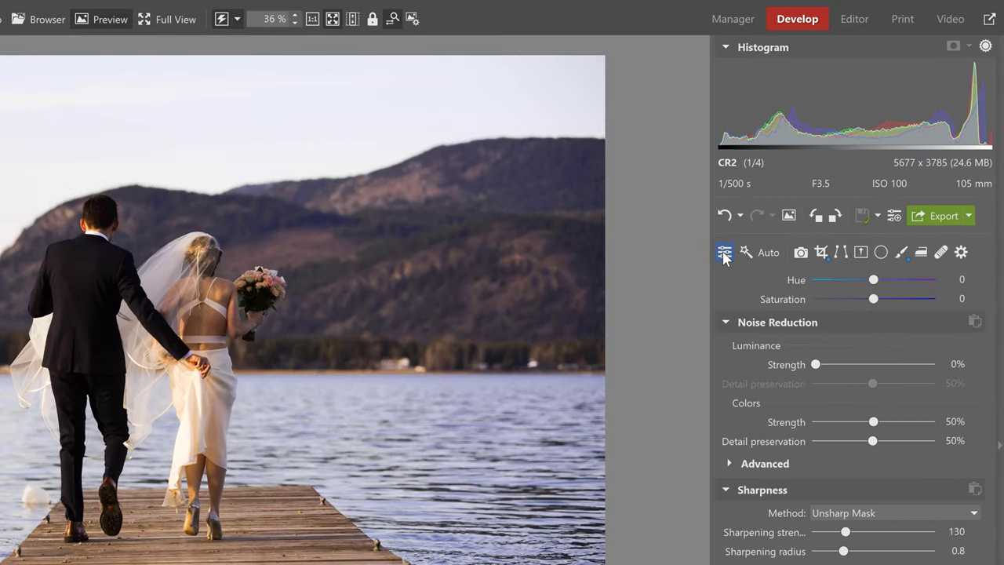
Create a new Develop preset named 'pr' from the current adjustments, keeping the default settings checked.
{"action": "left_click", "coordinate": [723, 253]}
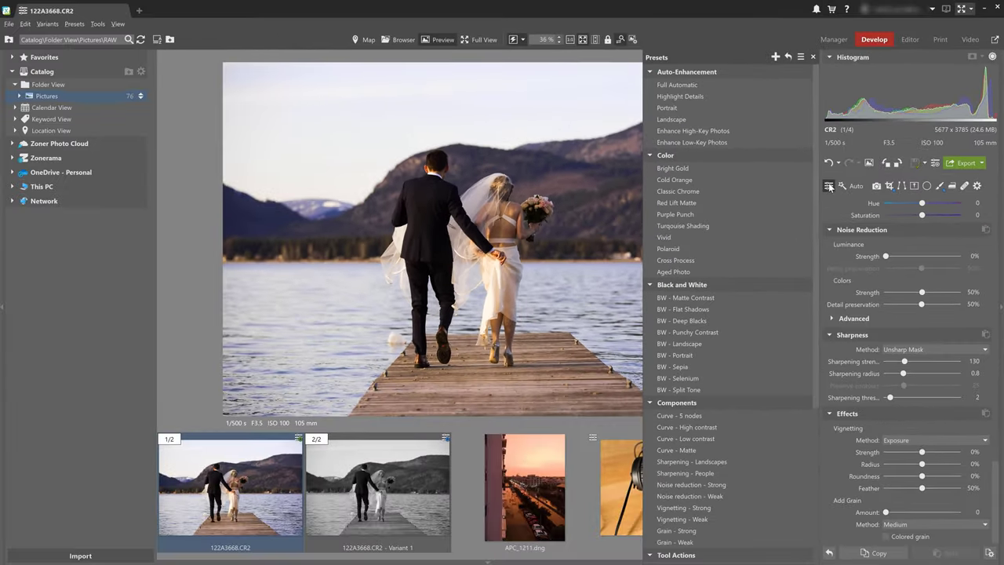
{"action": "left_click", "coordinate": [776, 57]}
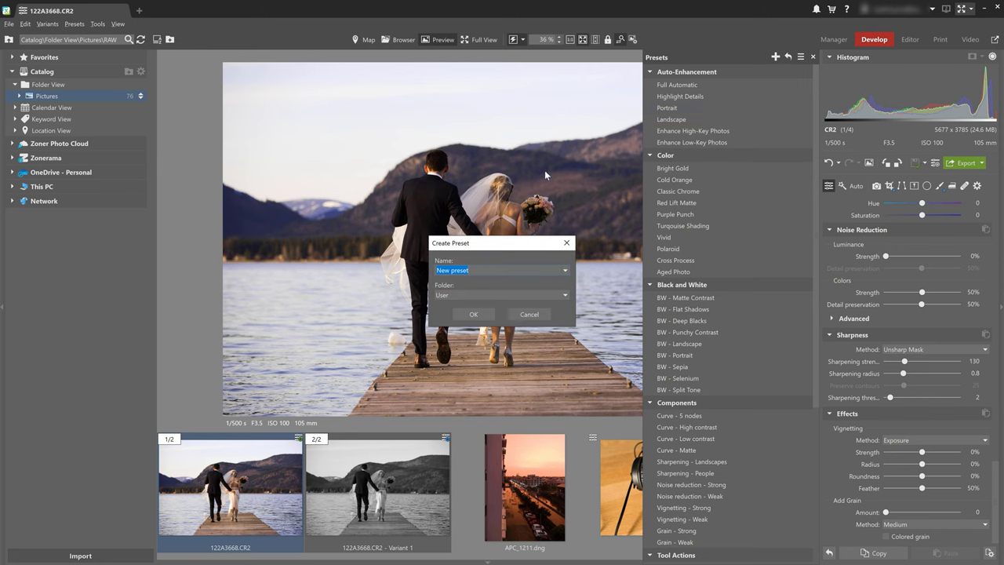
{"action": "type", "text": "pr"}
{"action": "key", "text": "Return"}
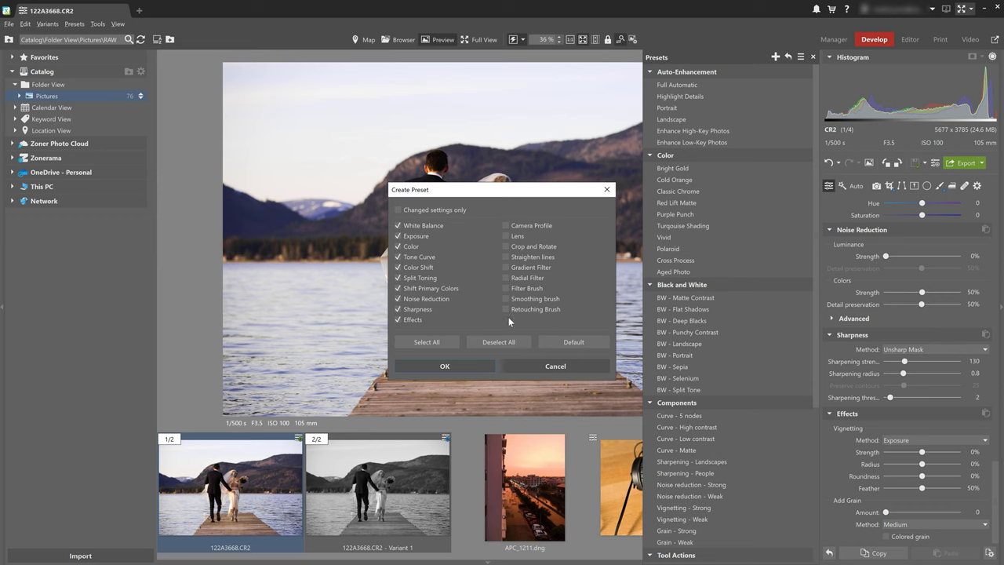
{"action": "left_click", "coordinate": [467, 365]}
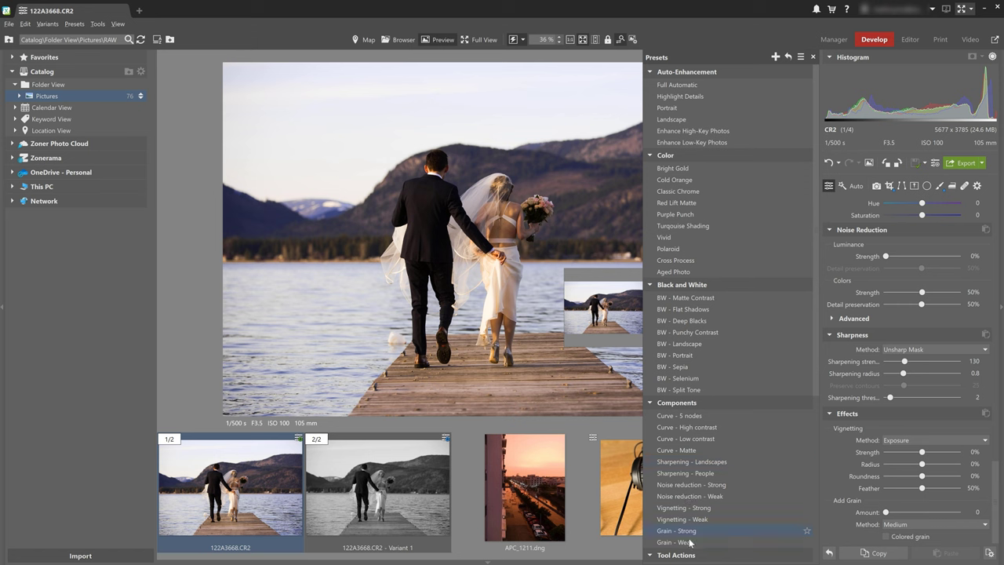
{"action": "scroll", "coordinate": [690, 517], "scroll_direction": "down", "scroll_amount": 6}
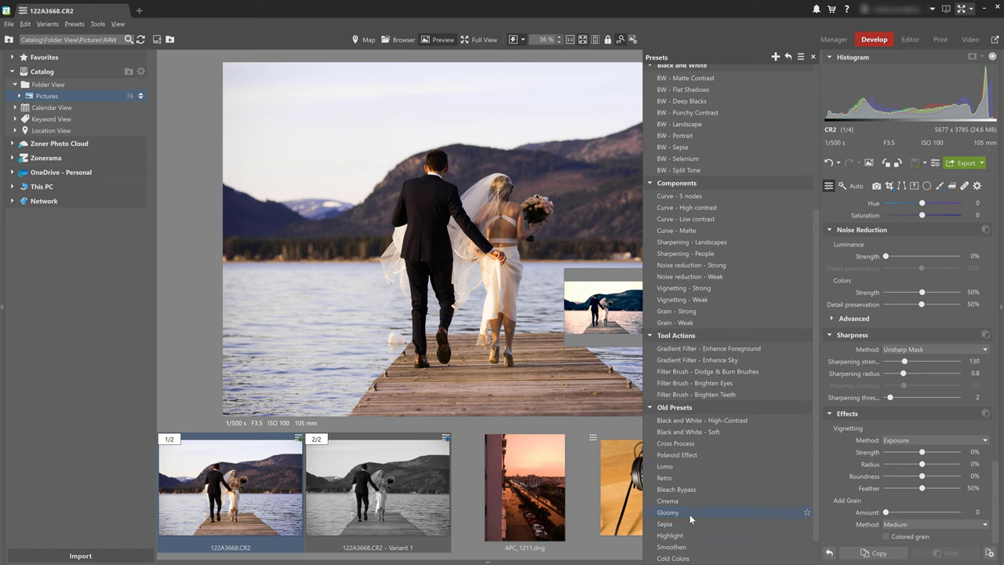
{"action": "scroll", "coordinate": [690, 516], "scroll_direction": "up", "scroll_amount": 5}
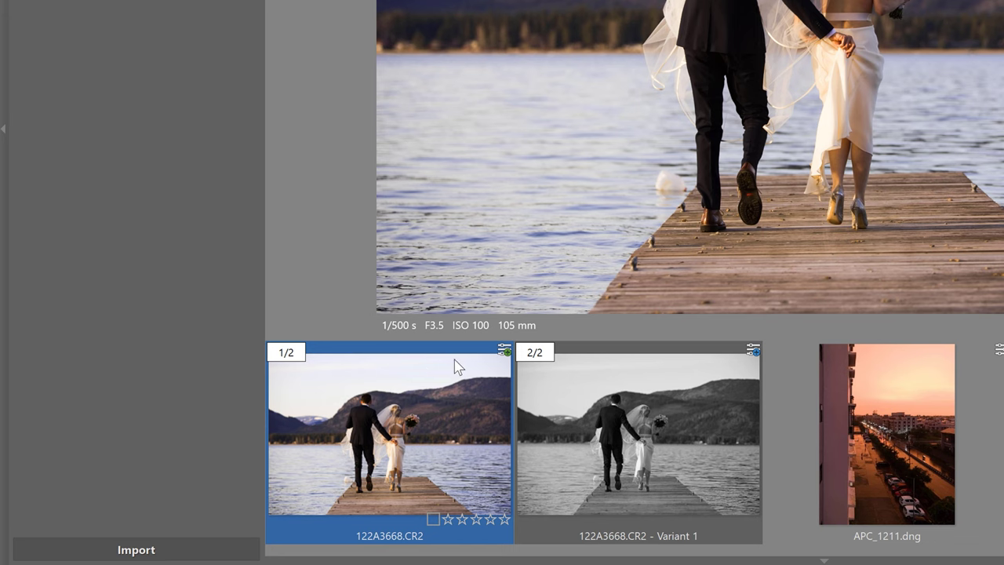
Select the pier photo stack and compare the colour original with black-and-white Variant 1.
{"action": "left_click", "coordinate": [544, 355]}
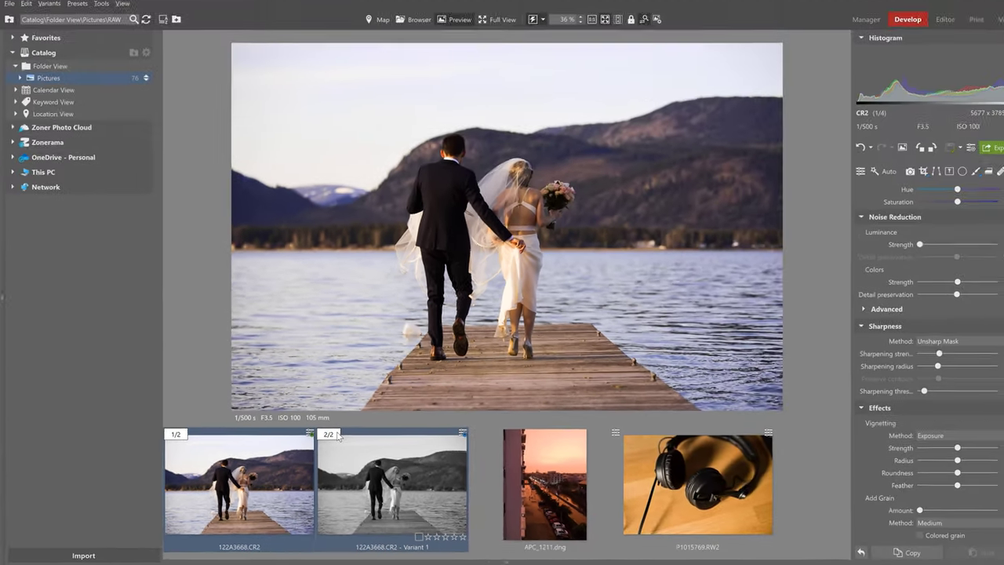
{"action": "left_click", "coordinate": [385, 399]}
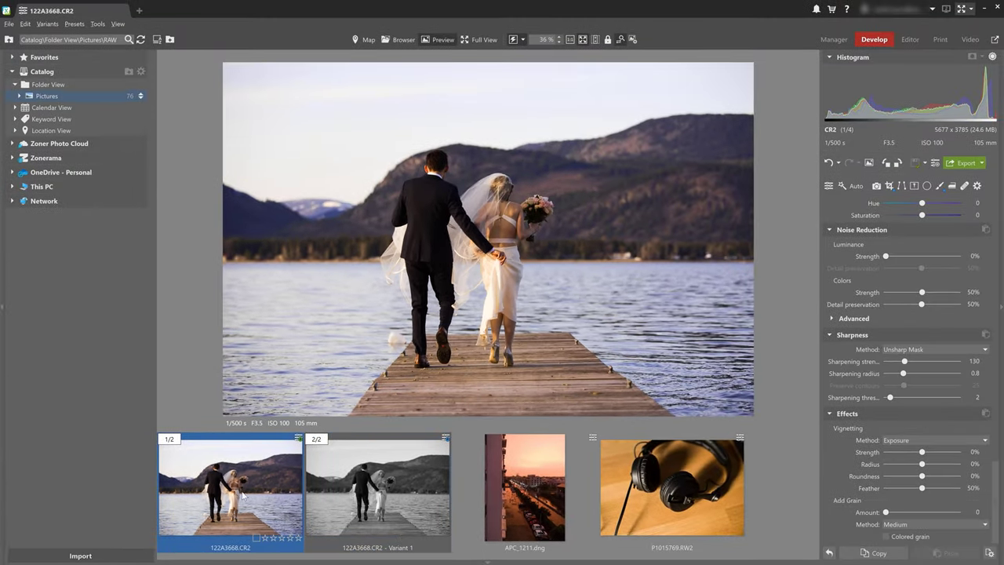
{"action": "left_click", "coordinate": [319, 508]}
{"action": "left_click", "coordinate": [260, 503]}
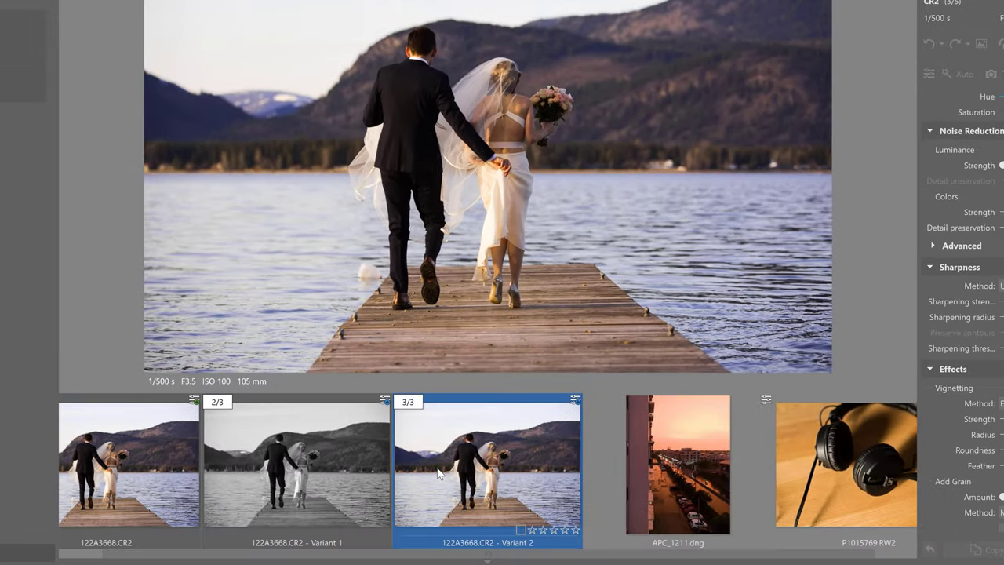
Create Variant 3 from Variant 2's context menu, then view Variant 2 and Variant 1.
{"action": "right_click", "coordinate": [441, 469]}
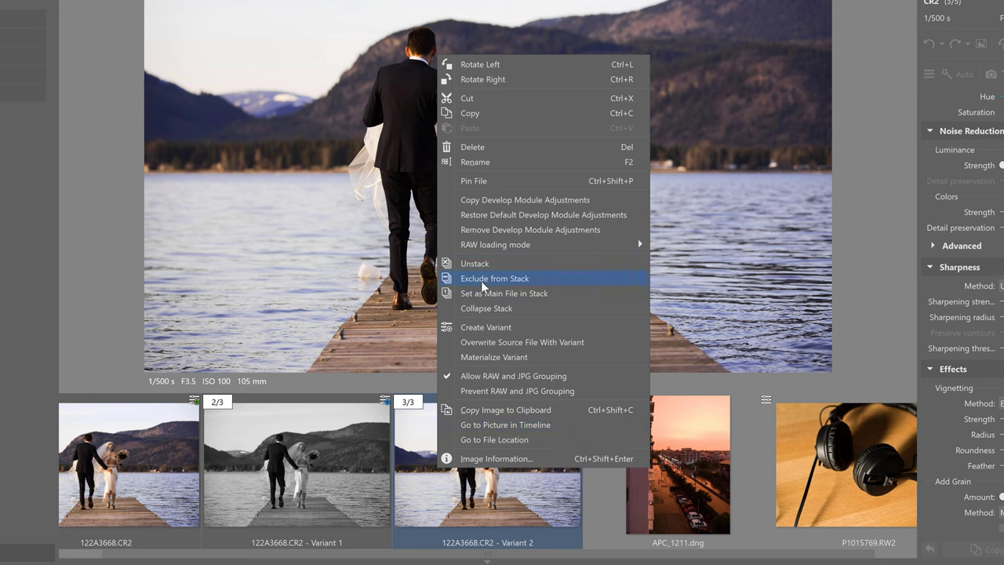
{"action": "left_click", "coordinate": [478, 327]}
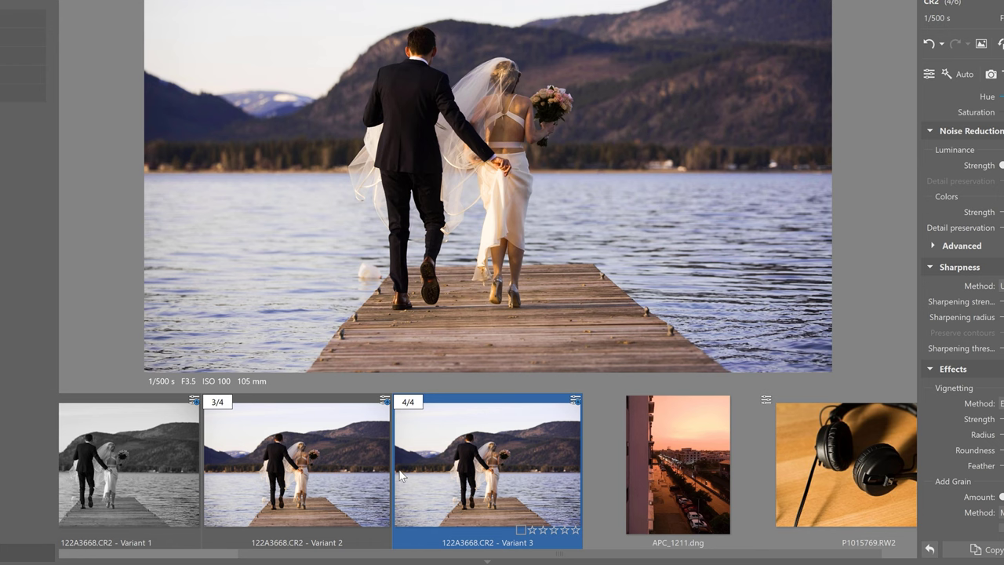
{"action": "left_click", "coordinate": [329, 470]}
{"action": "left_click", "coordinate": [148, 476]}
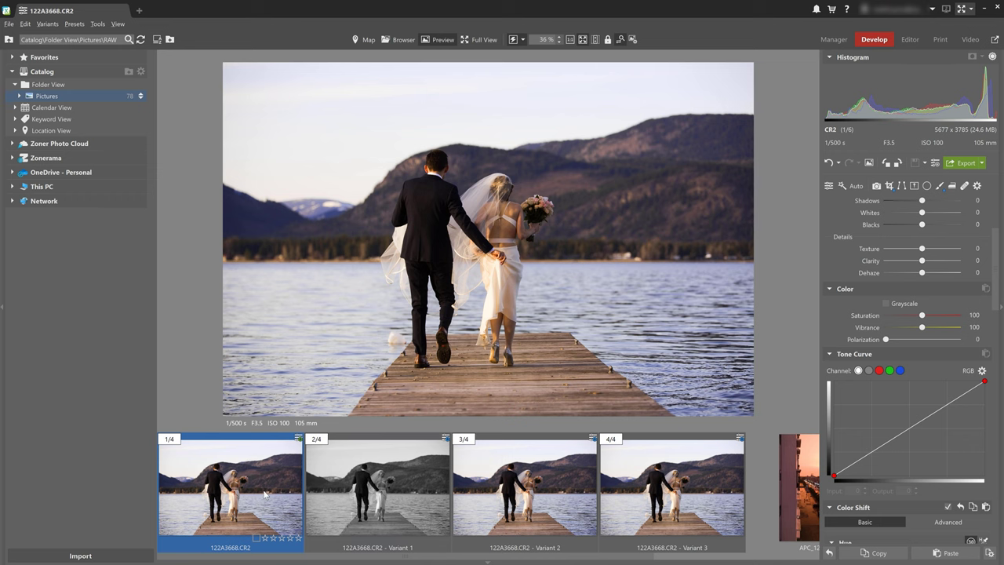
Paste Variant 1's grayscale adjustments onto colour Variant 2.
{"action": "left_click", "coordinate": [358, 493]}
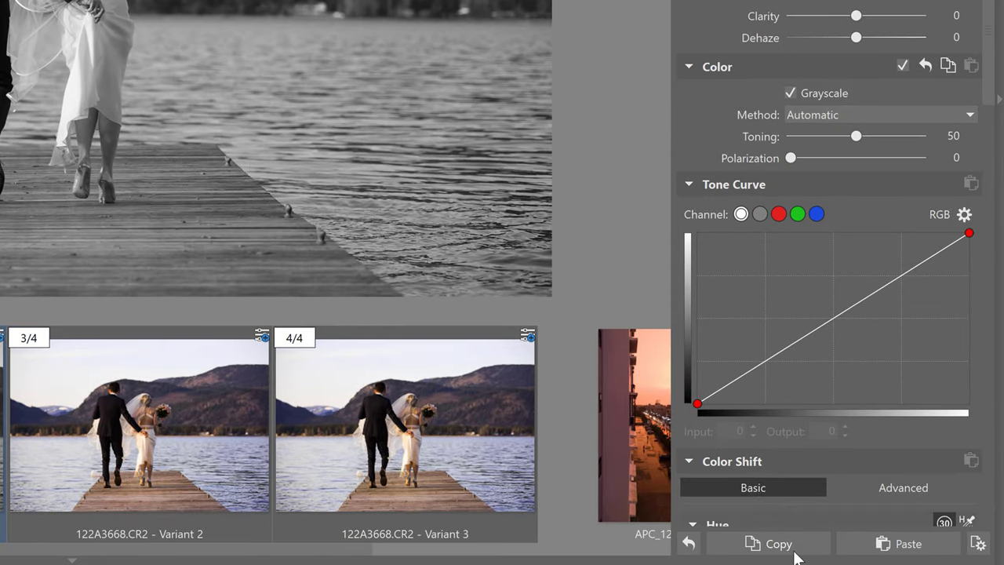
{"action": "left_click", "coordinate": [150, 465]}
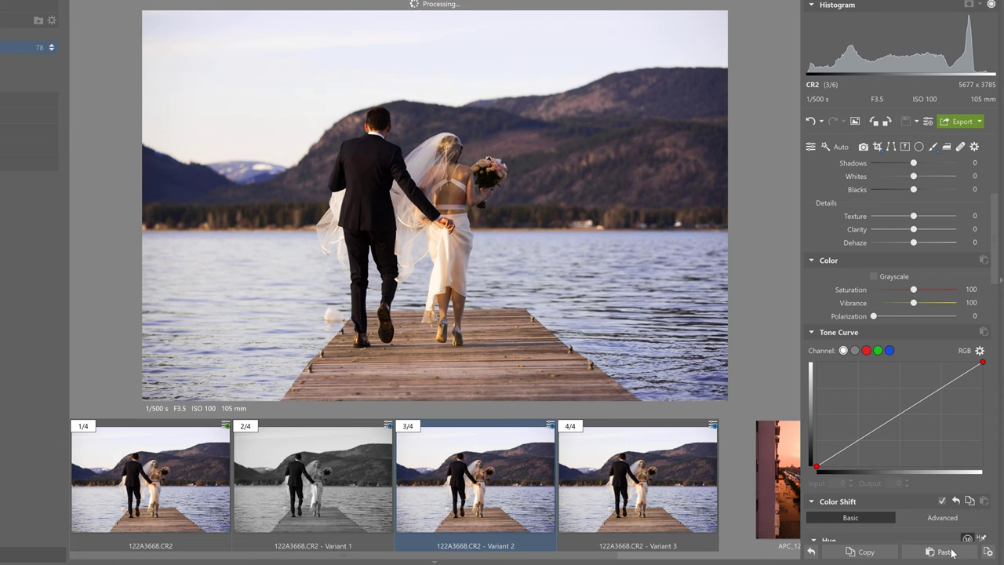
{"action": "left_click", "coordinate": [942, 551]}
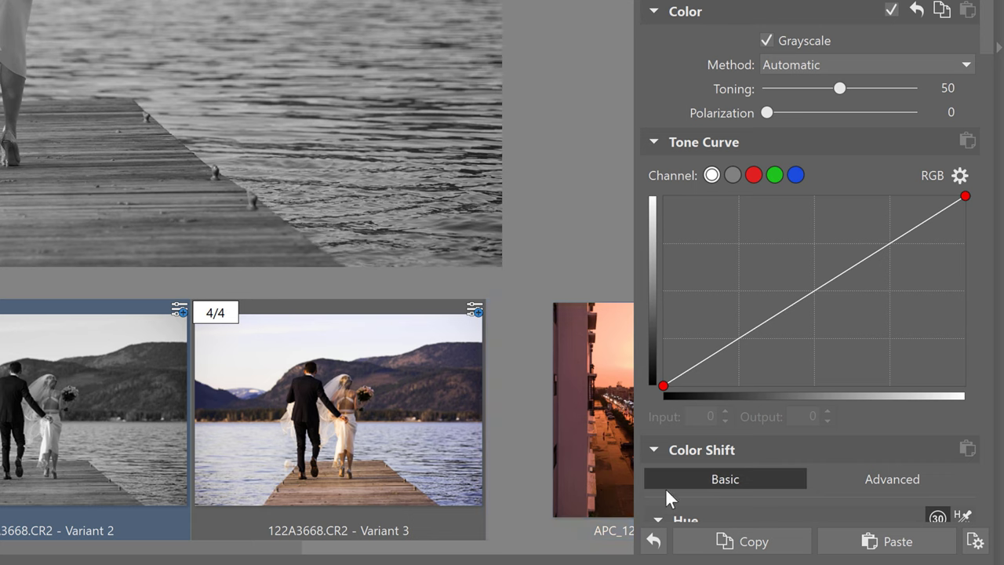
Preview the Apply to All Files, Apply to Following Files and Paste From Previous File options.
{"action": "key", "text": "ctrl+shift+c"}
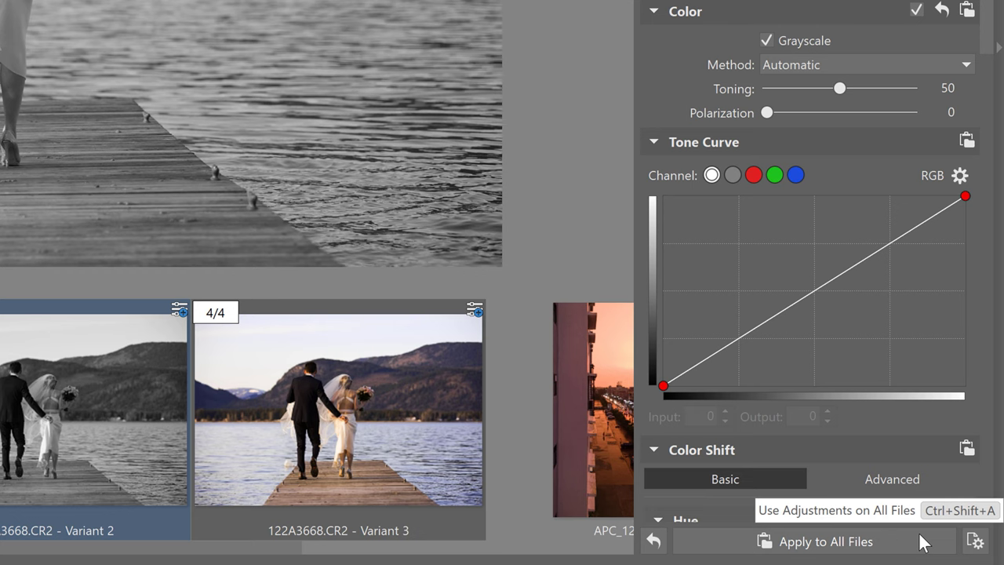
{"action": "key", "text": "ctrl+shift+c"}
{"action": "key", "text": "ctrl+shift+c"}
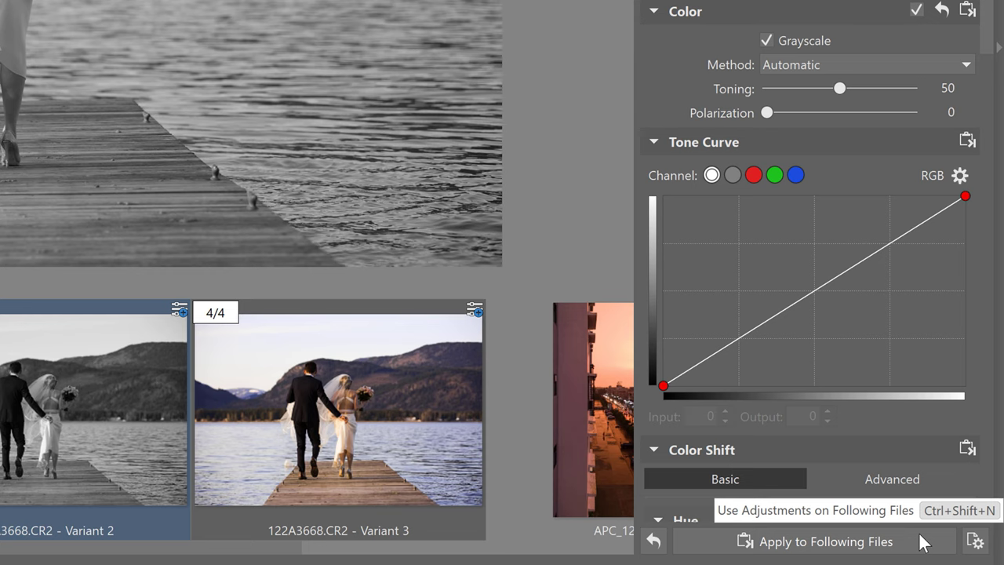
{"action": "key", "text": "alt"}
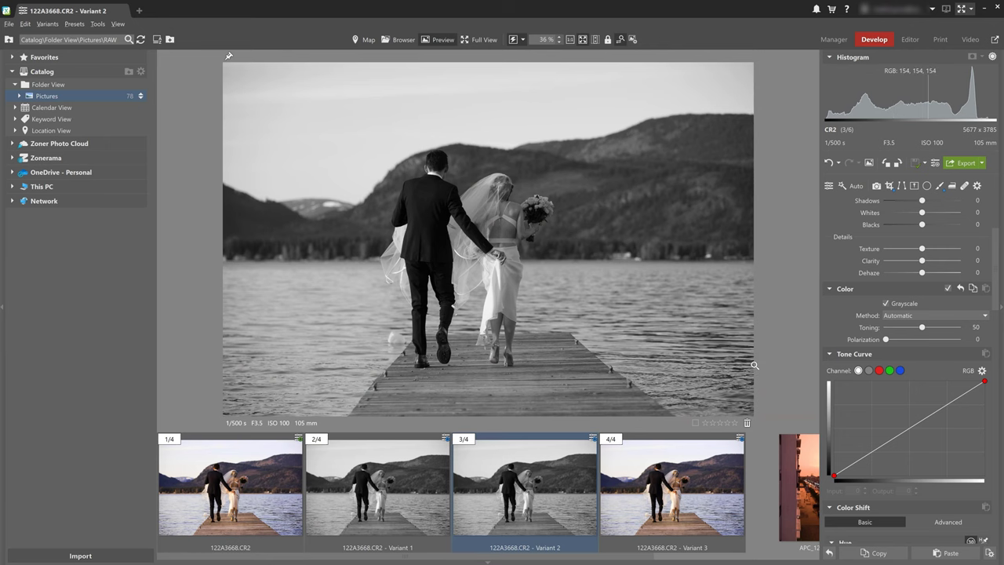
Pick colour Variant 3 and export it with the JPEG - Archival quality preset (quality 95).
{"action": "left_click", "coordinate": [682, 484]}
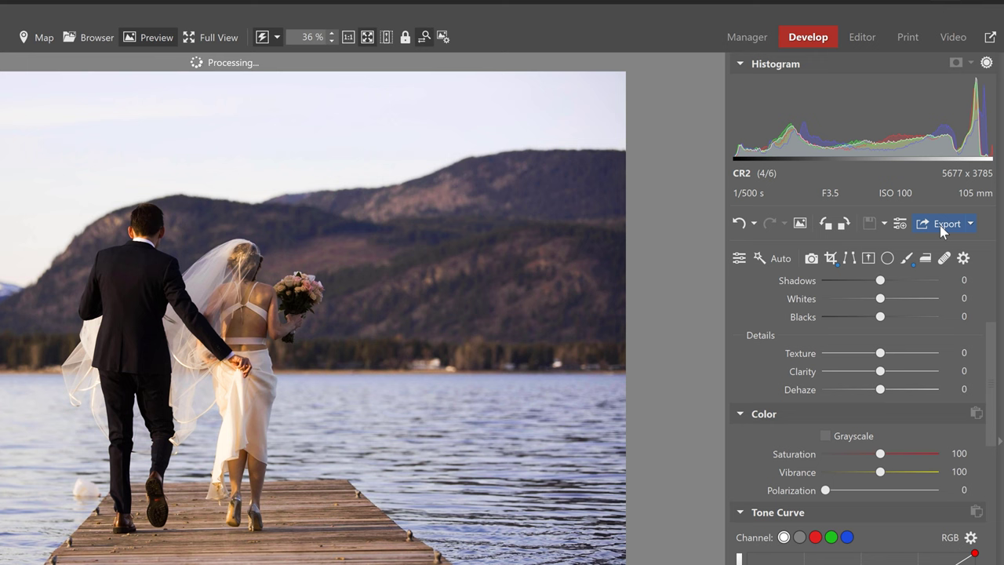
{"action": "left_click", "coordinate": [943, 225]}
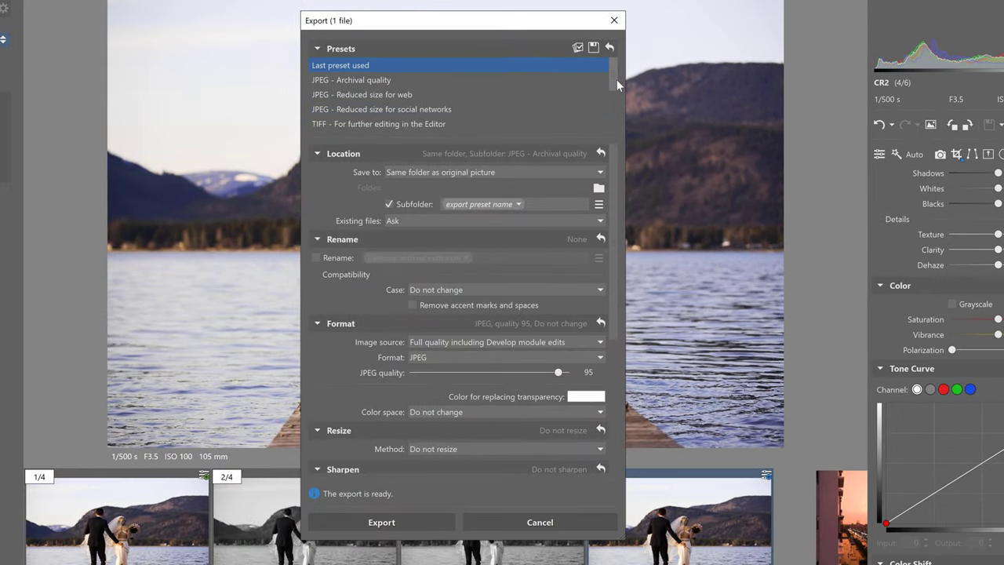
{"action": "left_click_drag", "start_coordinate": [616, 79], "coordinate": [615, 118]}
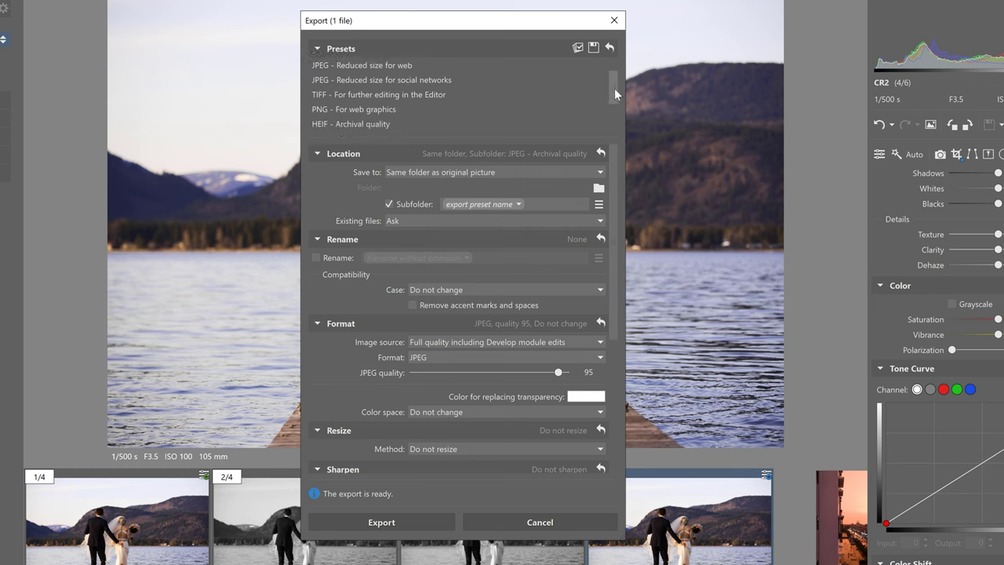
{"action": "left_click_drag", "start_coordinate": [613, 85], "coordinate": [609, 78]}
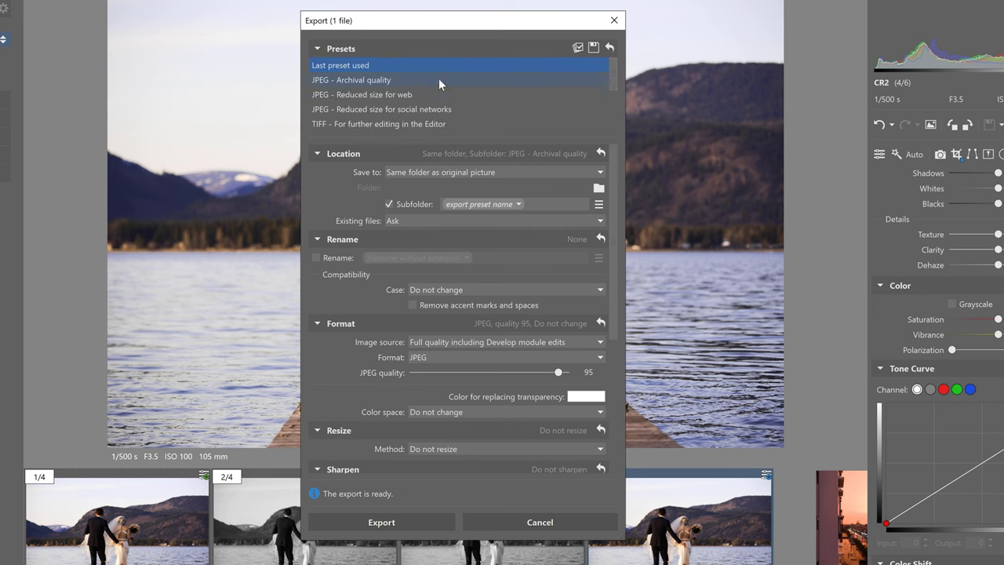